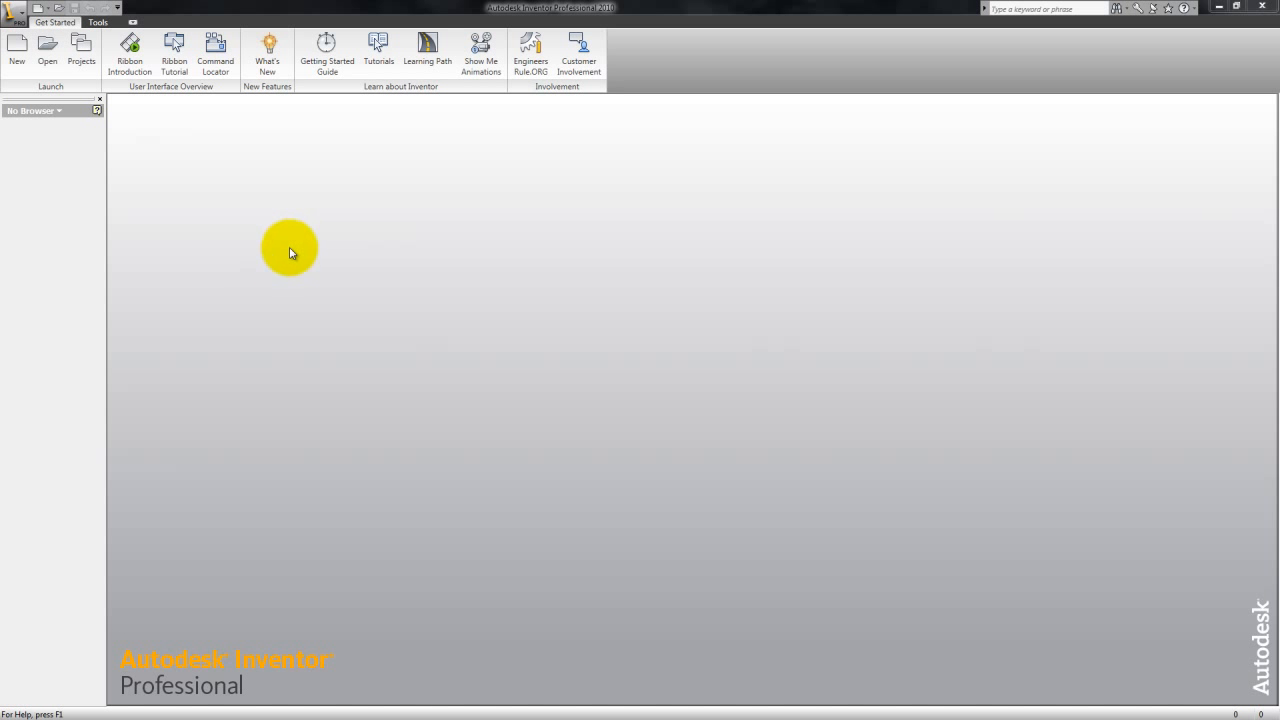
- Create a new assembly file from the Standard.iam template
left_click(17, 50)
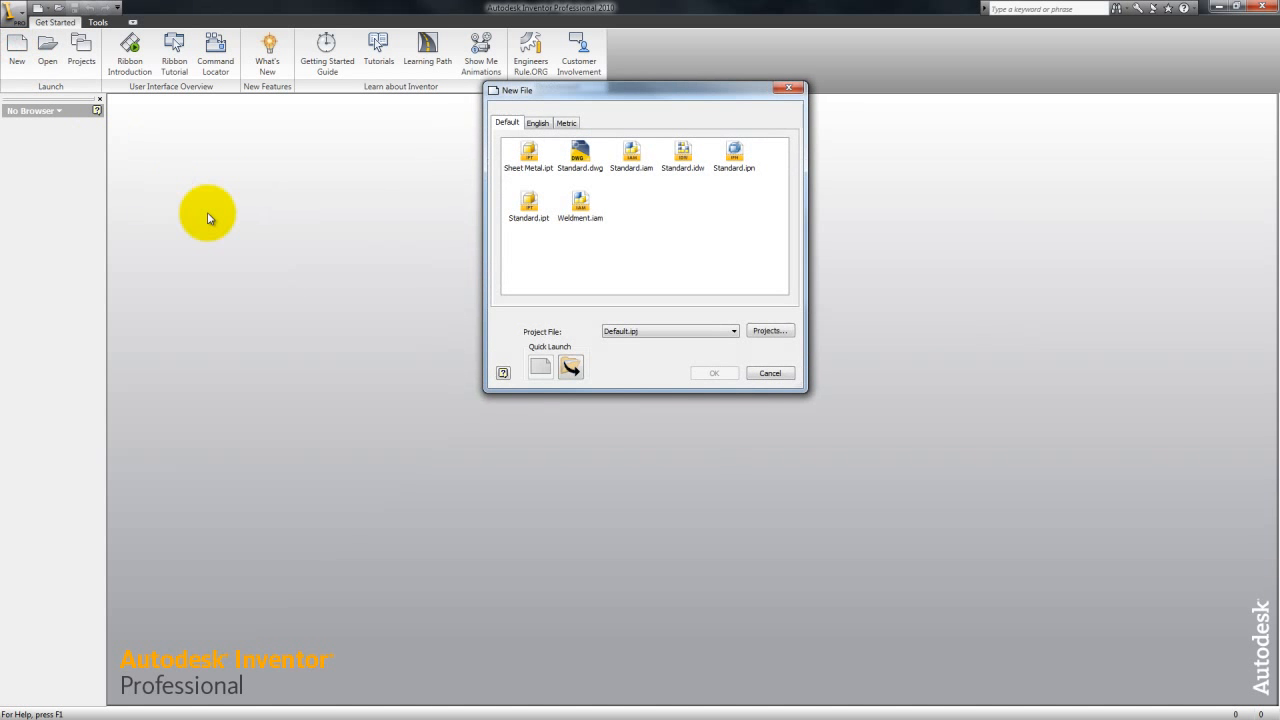
left_click(530, 203)
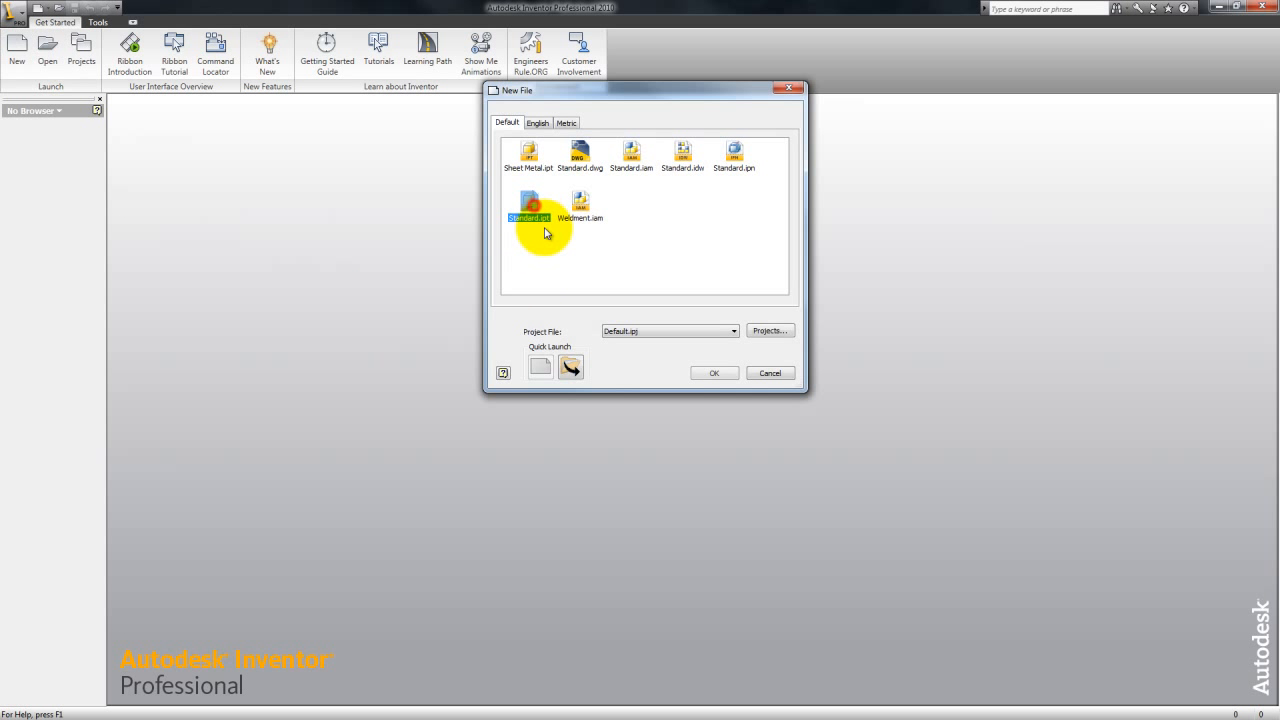
left_click(586, 152)
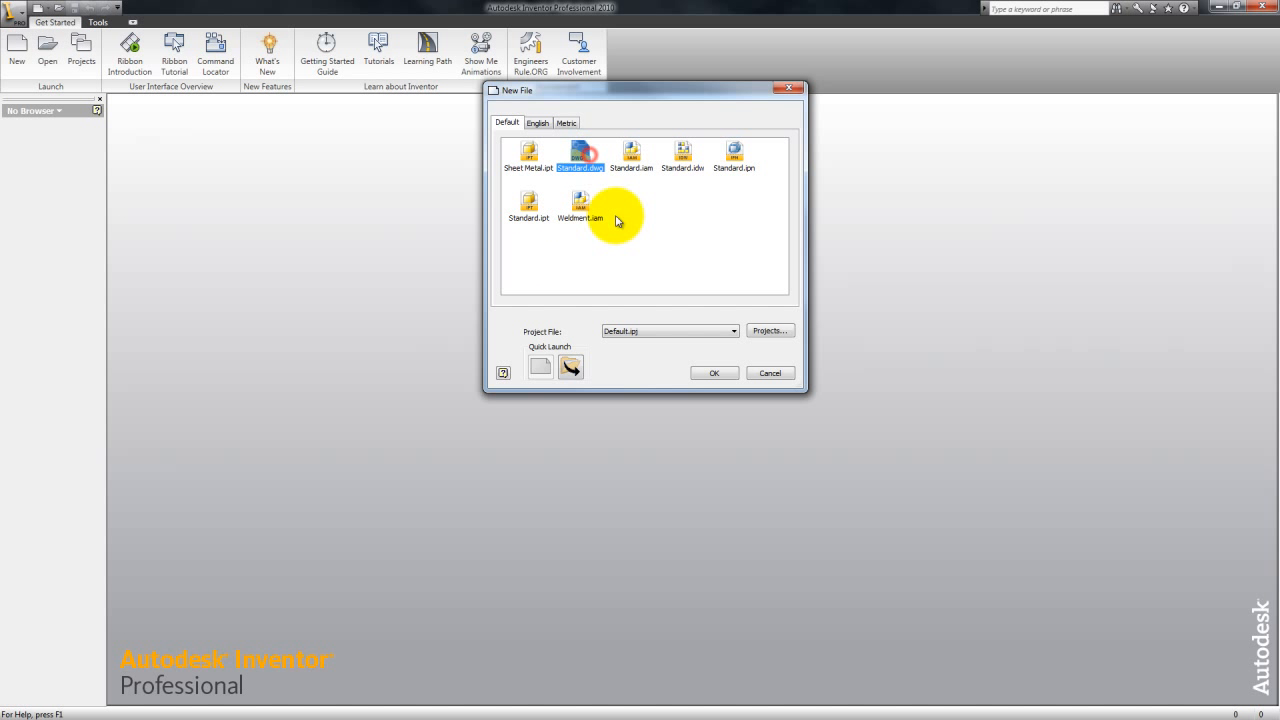
left_click(529, 205)
left_click(632, 155)
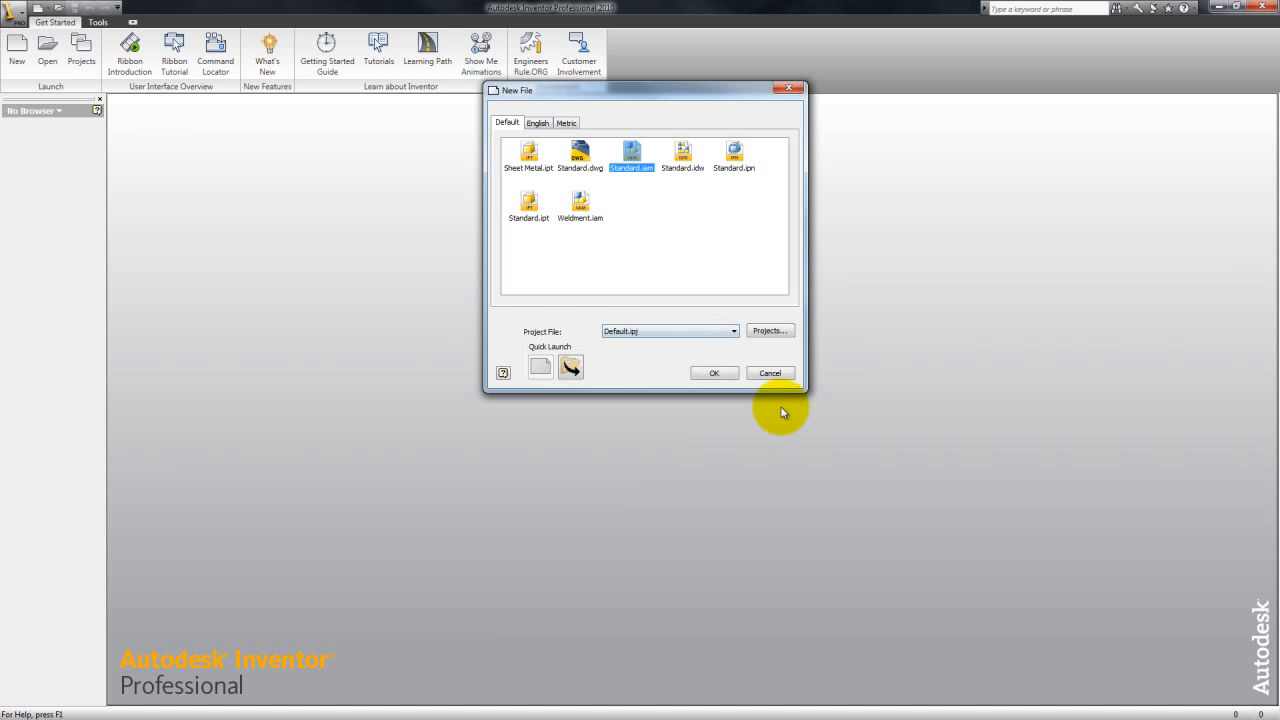
left_click(715, 373)
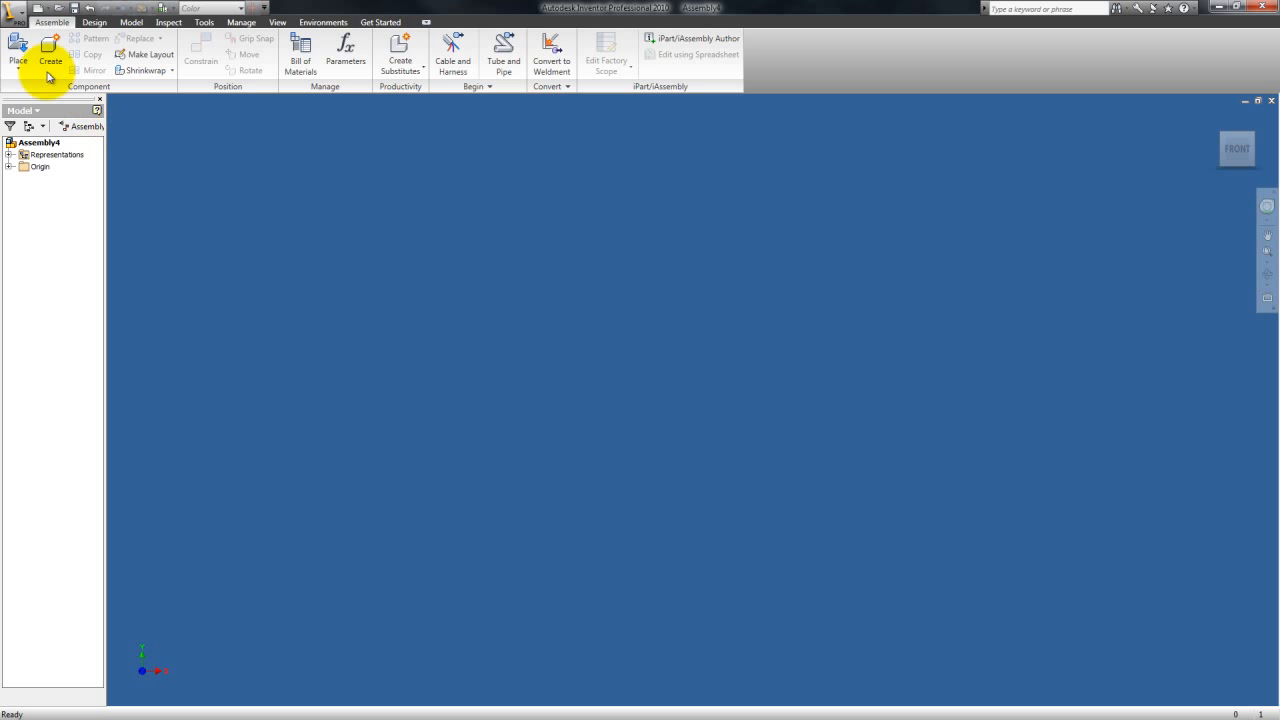
- Choose the part 3001 2x4 Brick (black) from the Train Parts folder as the component to place
left_click(22, 48)
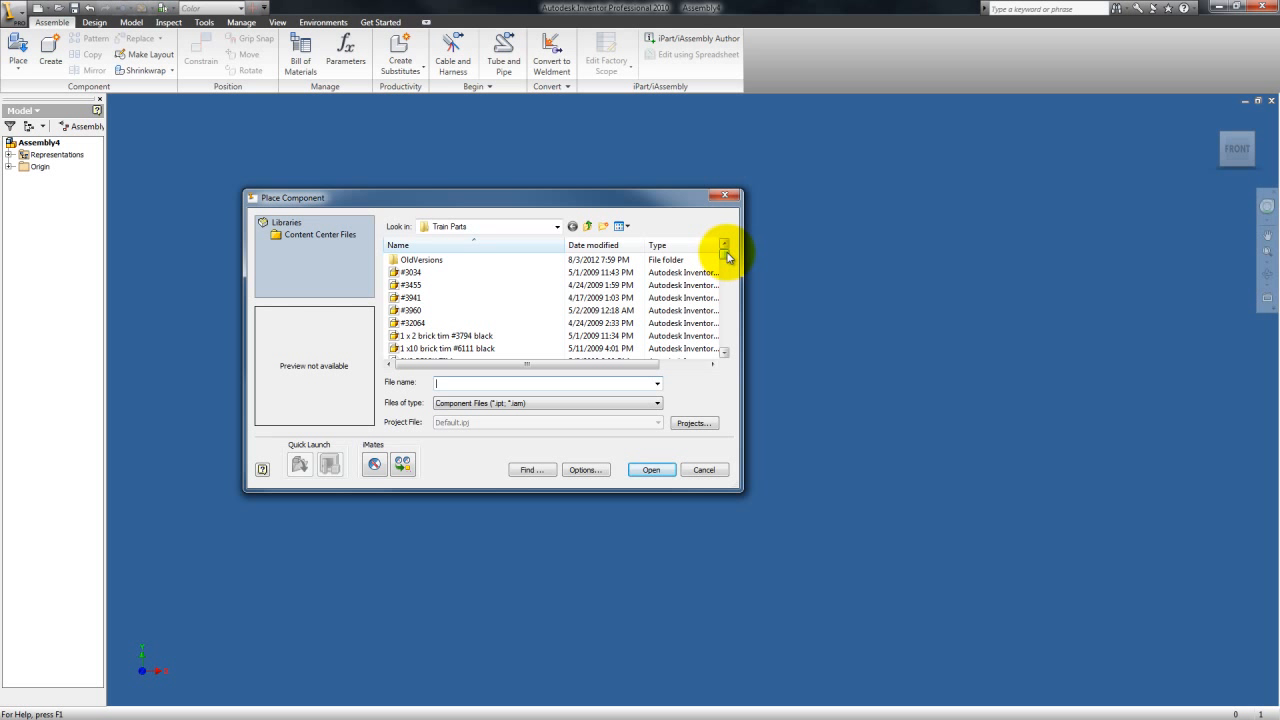
left_click(486, 295)
scroll(486, 300, "down", 1)
left_click(466, 321)
scroll(486, 305, "down", 3)
left_click(470, 297)
scroll(469, 301, "down", 1)
left_click(464, 298)
left_click(460, 285)
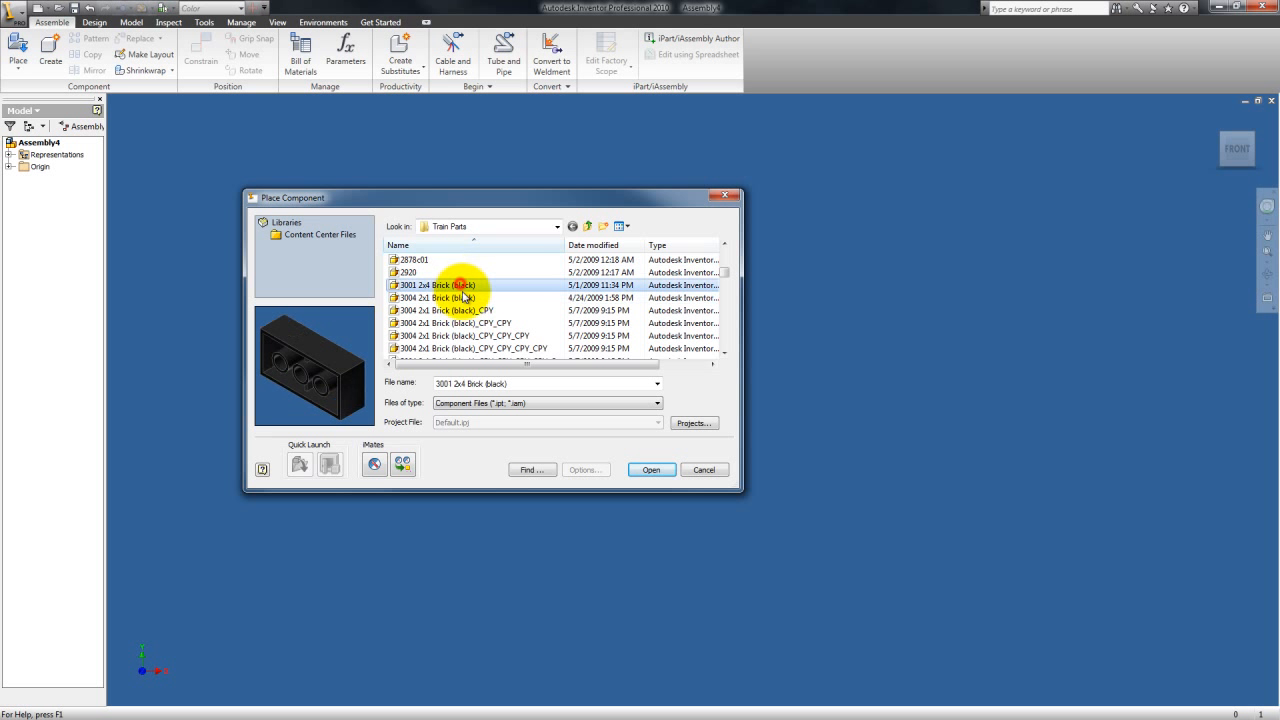
left_click(651, 468)
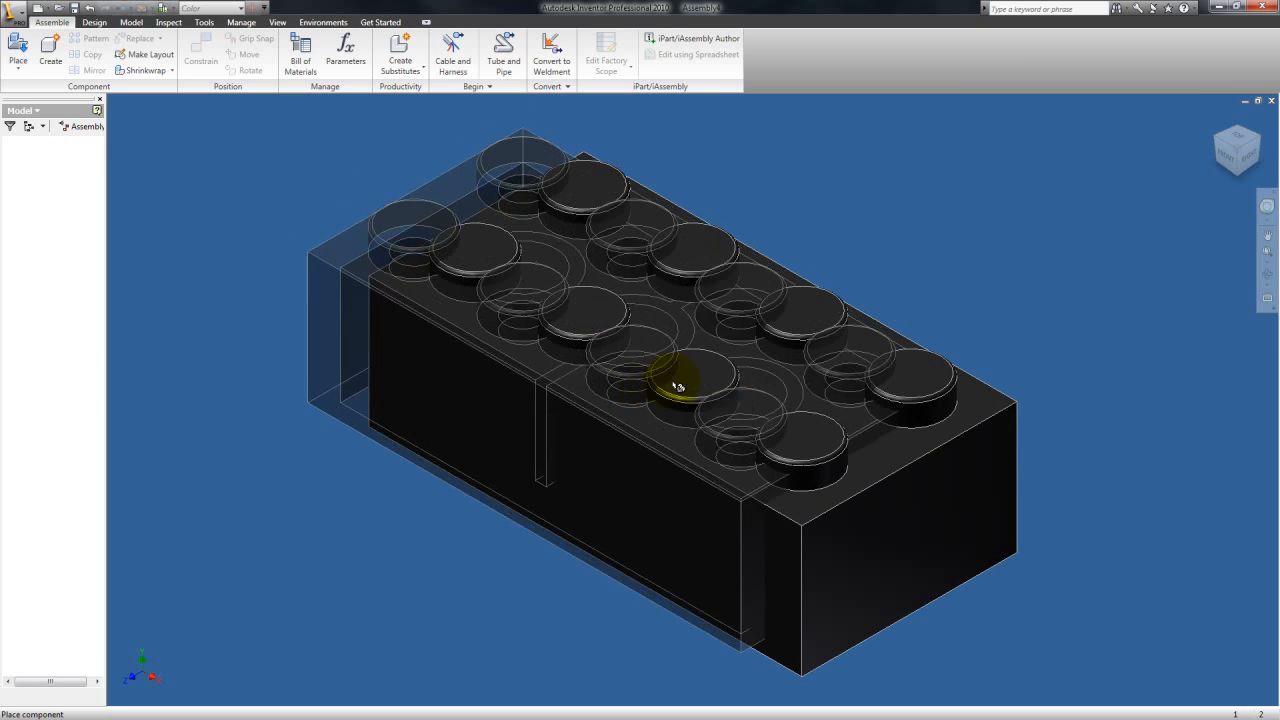
- Place four more instances of the 2x4 brick spread around the first one, and finish placing components
scroll(873, 309, "down", 3)
scroll(863, 335, "up", 6)
middle_click_drag(770, 395, 620, 443)
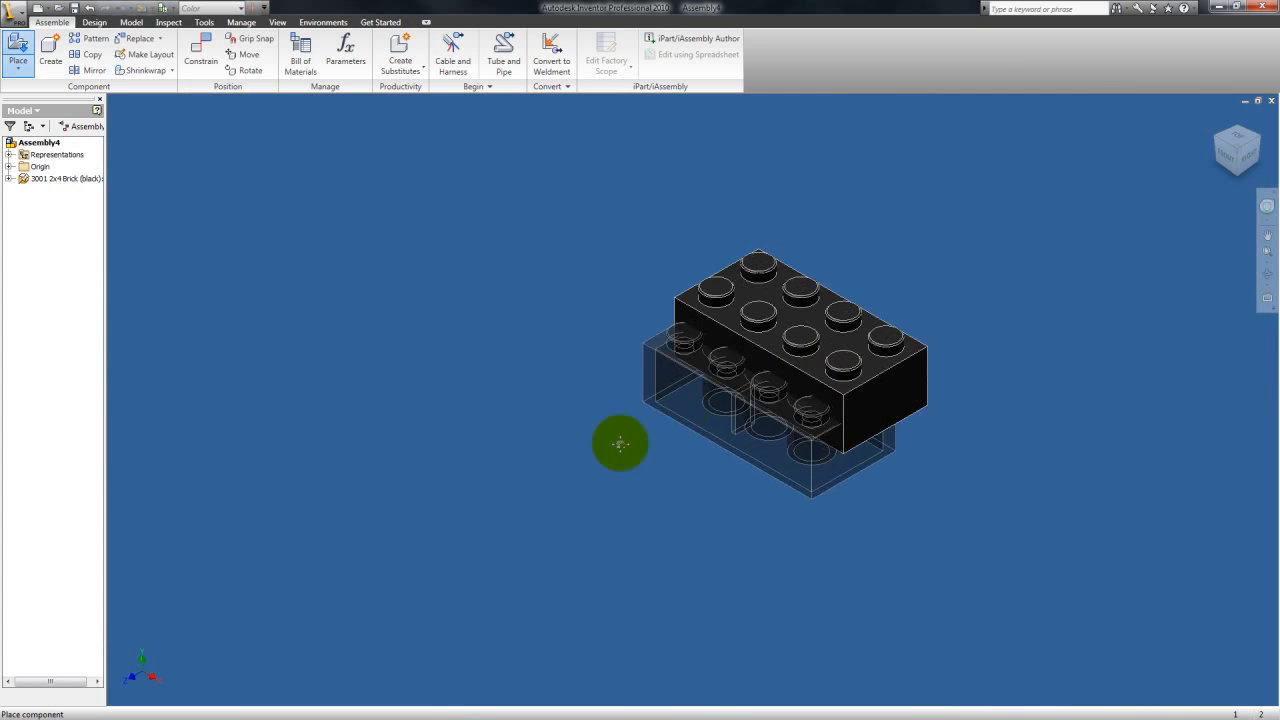
left_click(812, 286)
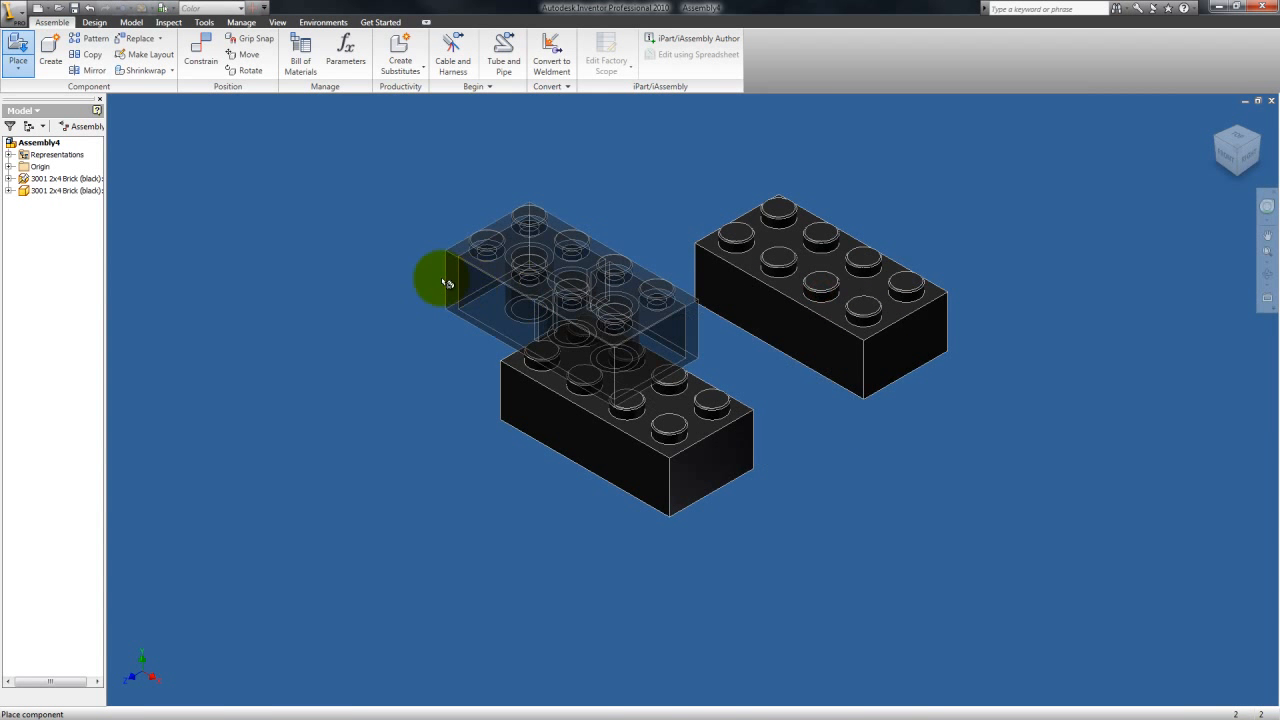
left_click(352, 240)
left_click(277, 470)
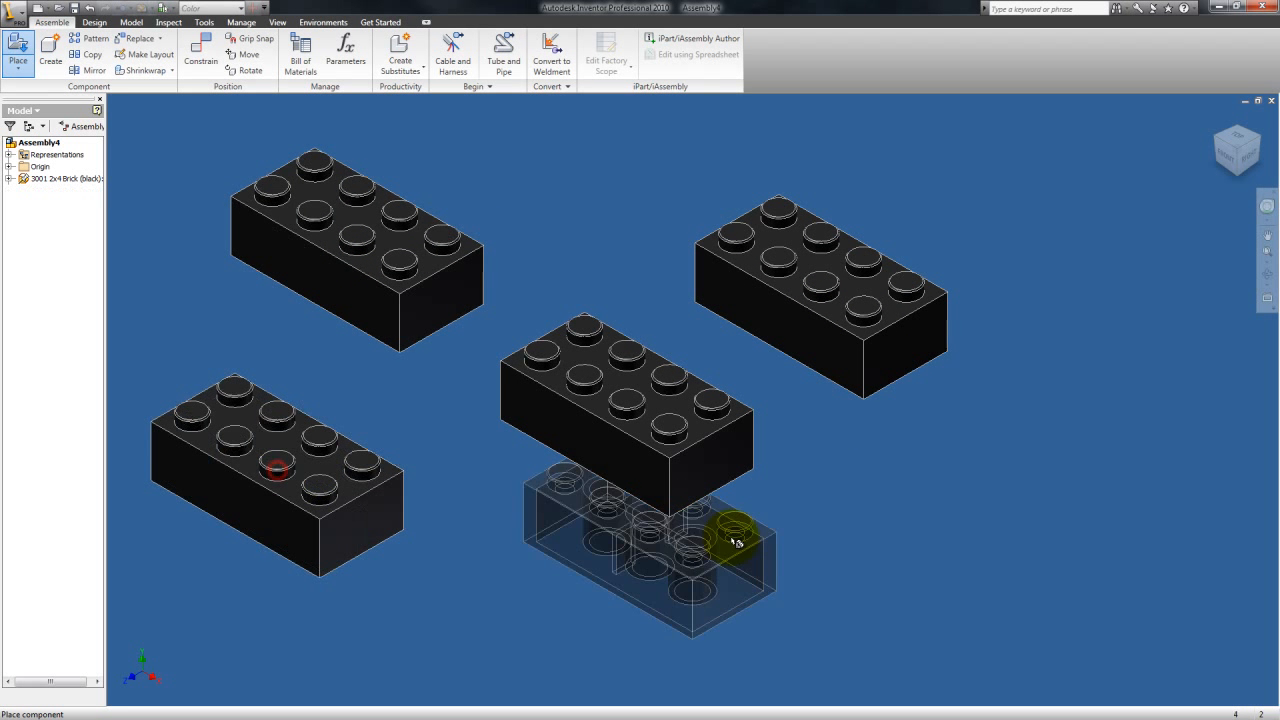
left_click(951, 540)
right_click(1056, 442)
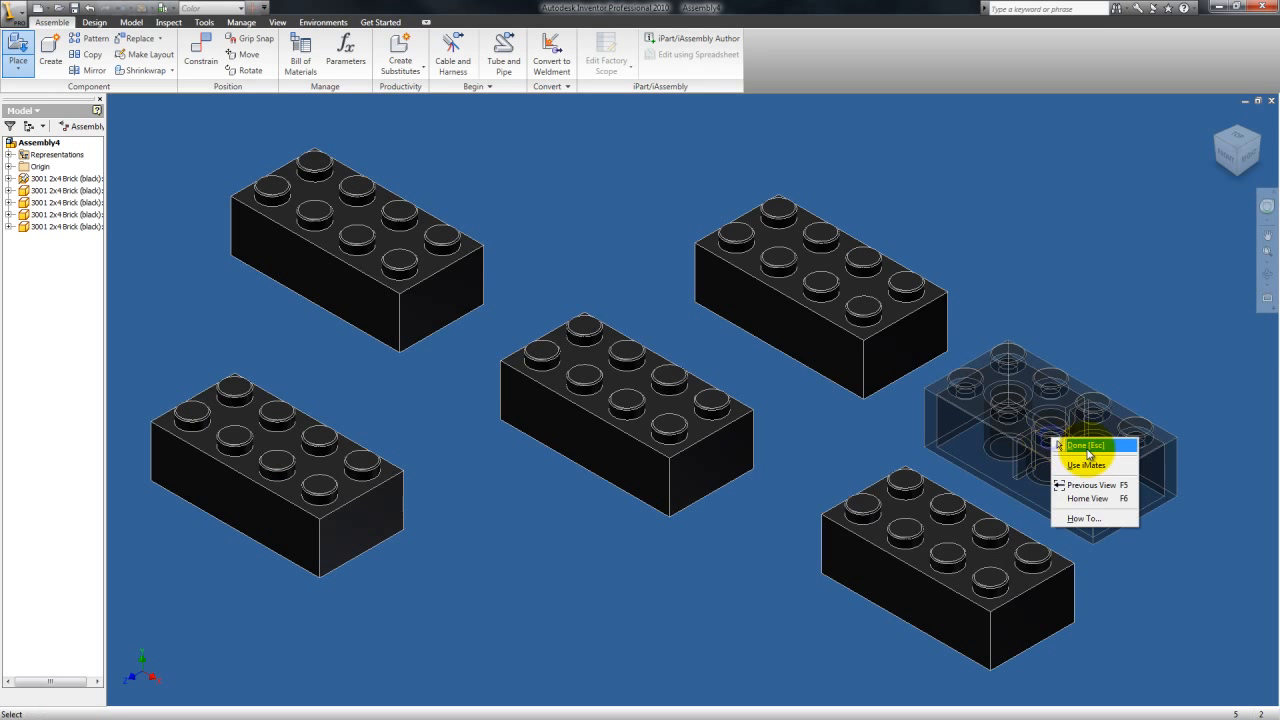
left_click(1087, 447)
- Turn on the visibility of the assembly's YZ, XZ and XY origin planes
left_click(1267, 272)
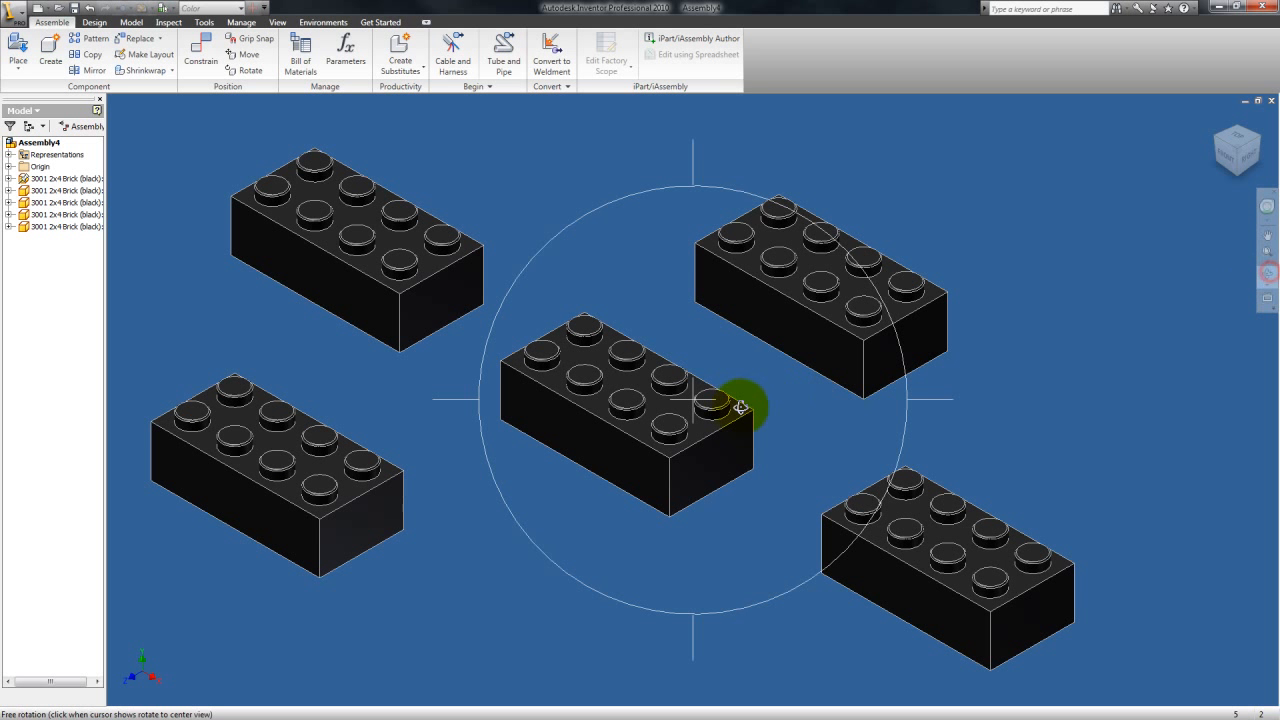
scroll(740, 407, "up", 3)
left_click_drag(740, 406, 736, 444)
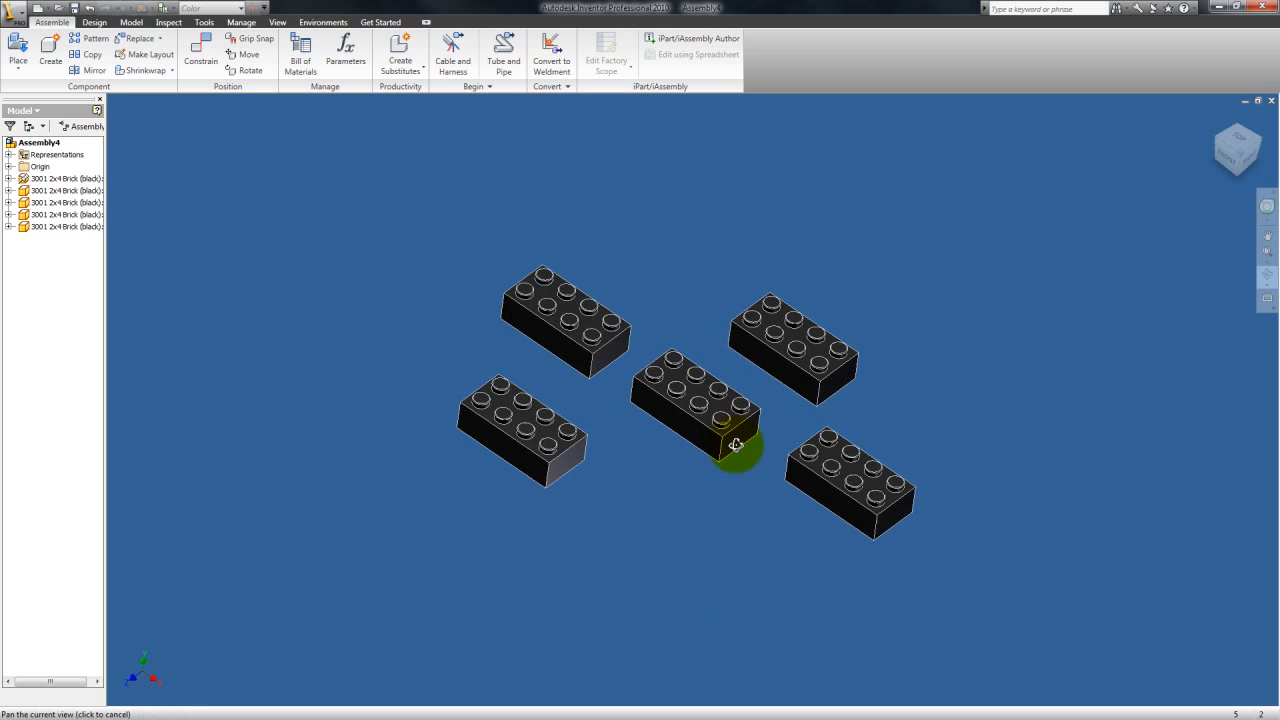
middle_click_drag(736, 445, 738, 447)
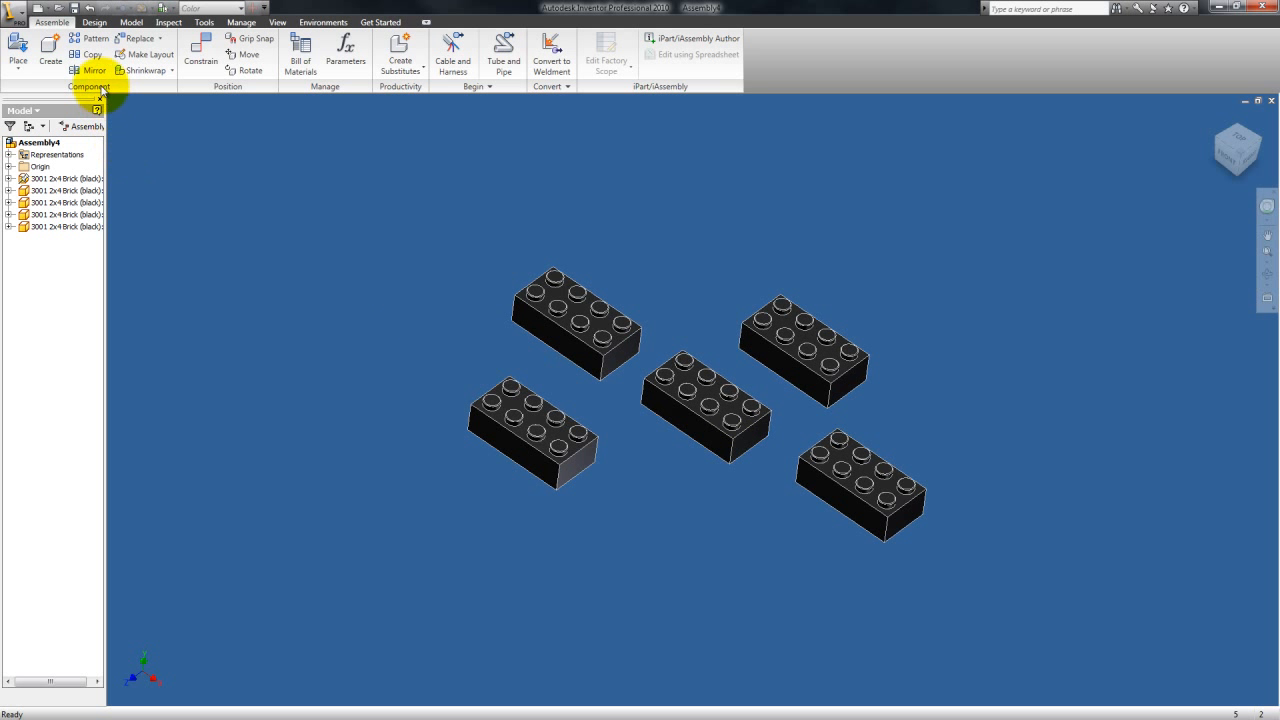
left_click(9, 166)
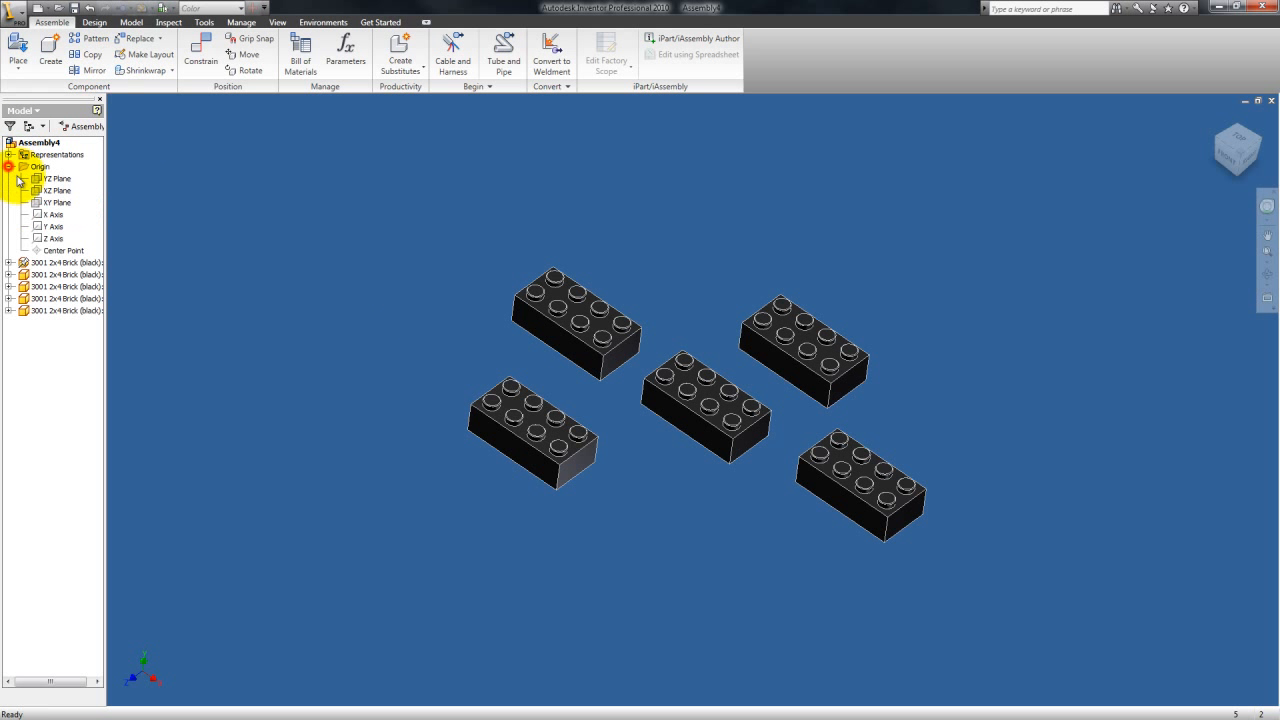
left_click(48, 180)
left_click(50, 190, "ctrl")
left_click(50, 202, "ctrl")
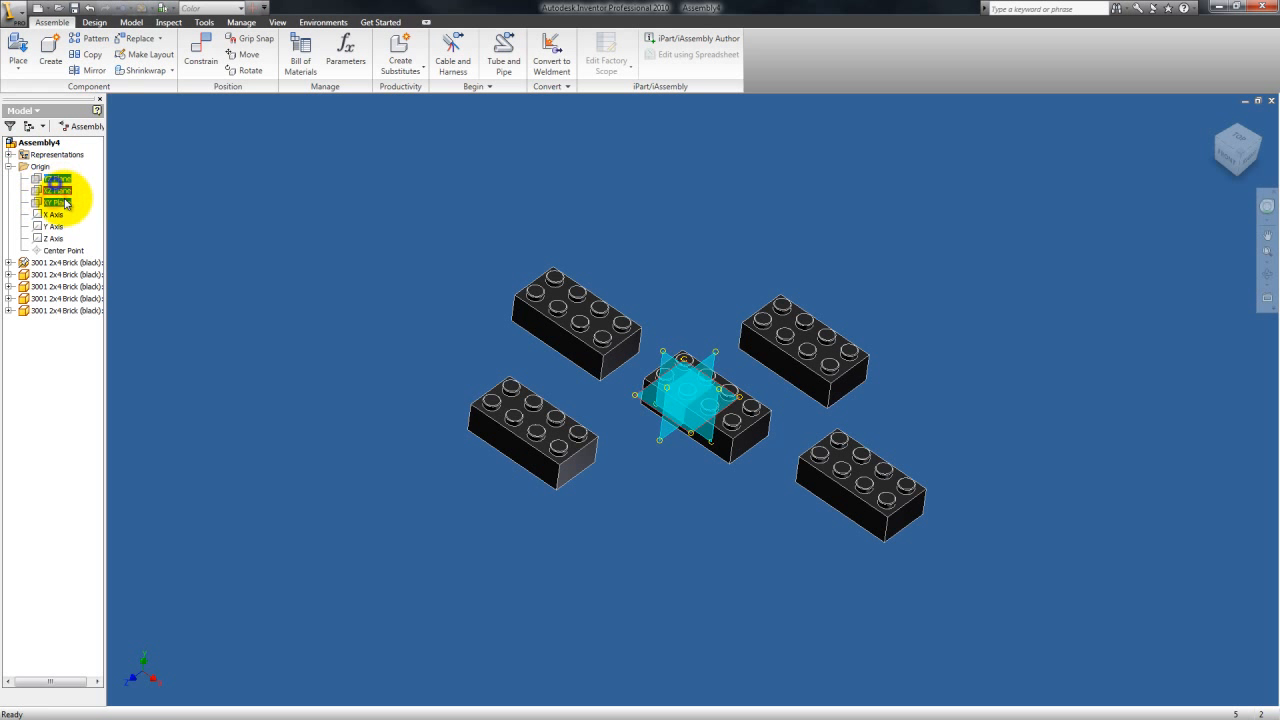
right_click(57, 186)
left_click(88, 251)
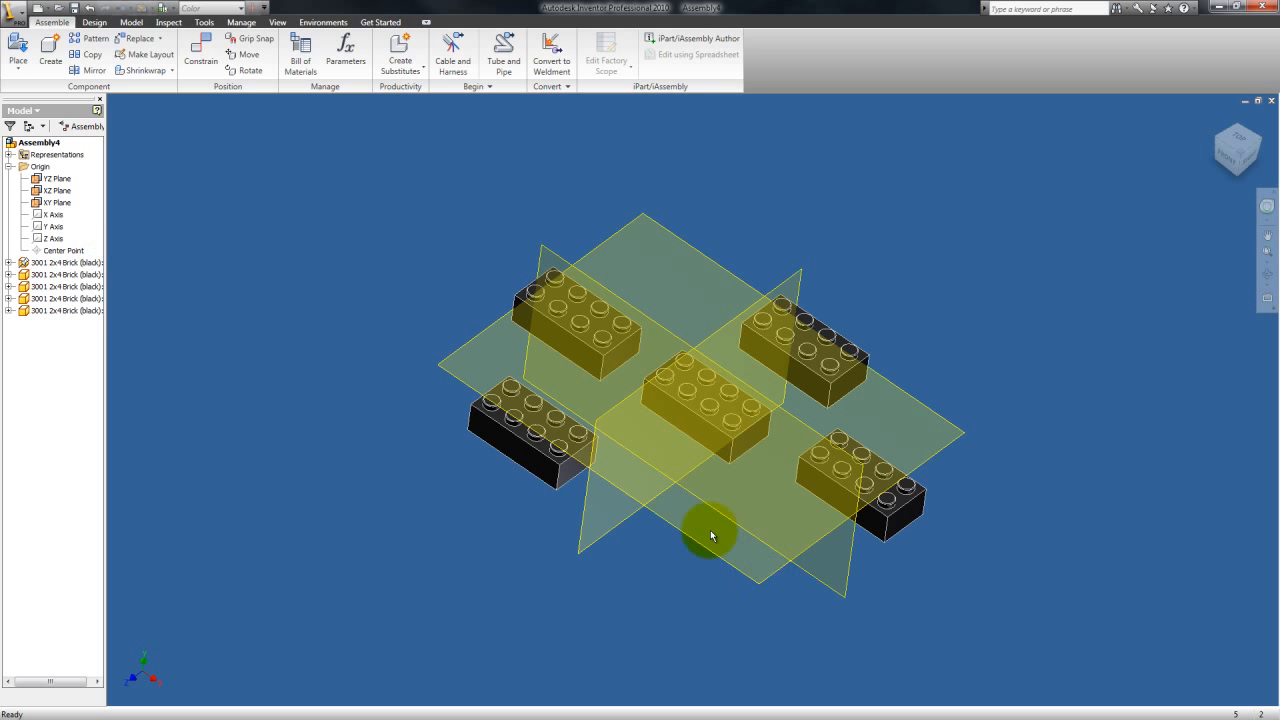
- Mirror the brick 3001 2x4 Brick (black):3 about the XZ Plane and insert the result in the assembly
left_click(90, 71)
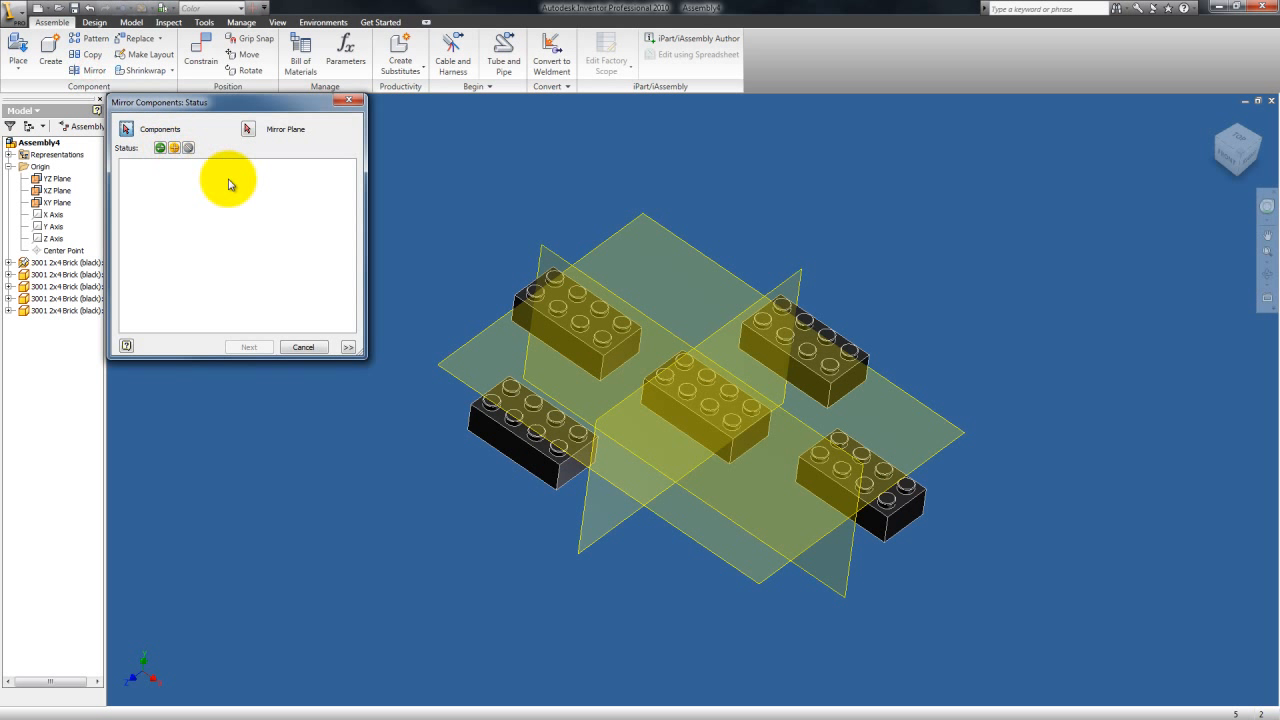
left_click(581, 338)
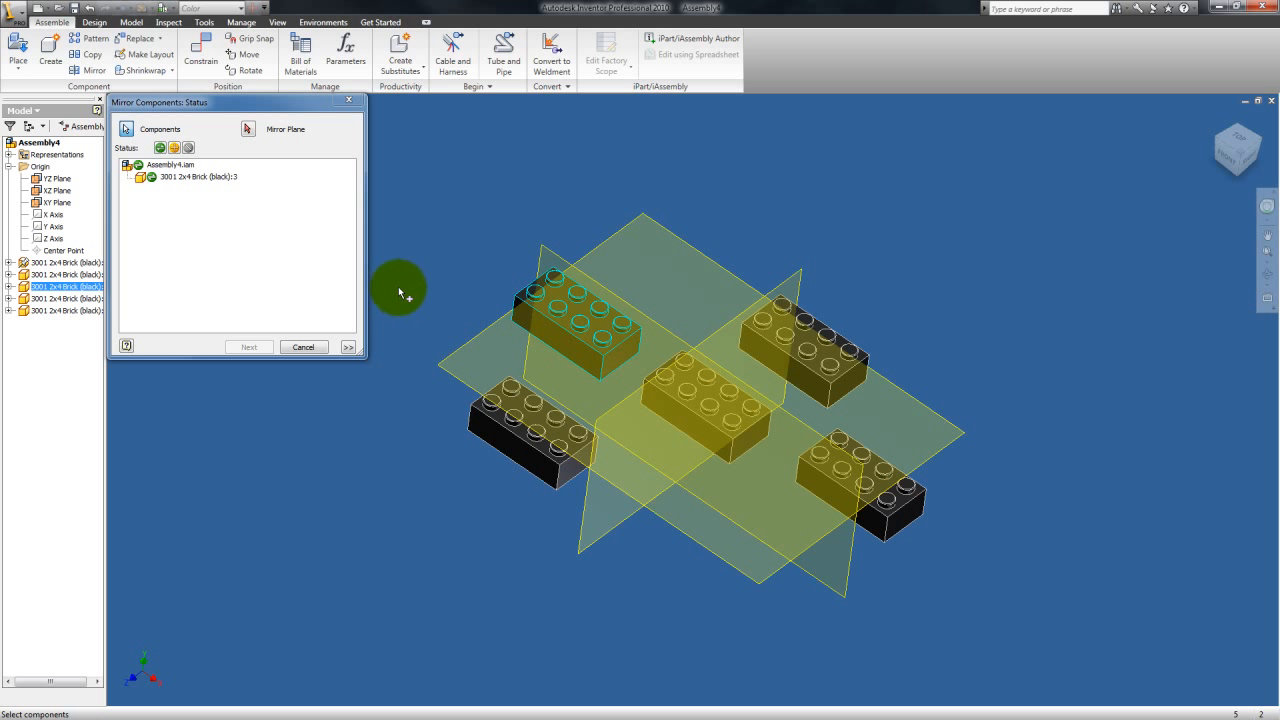
left_click(248, 128)
left_click(1266, 276)
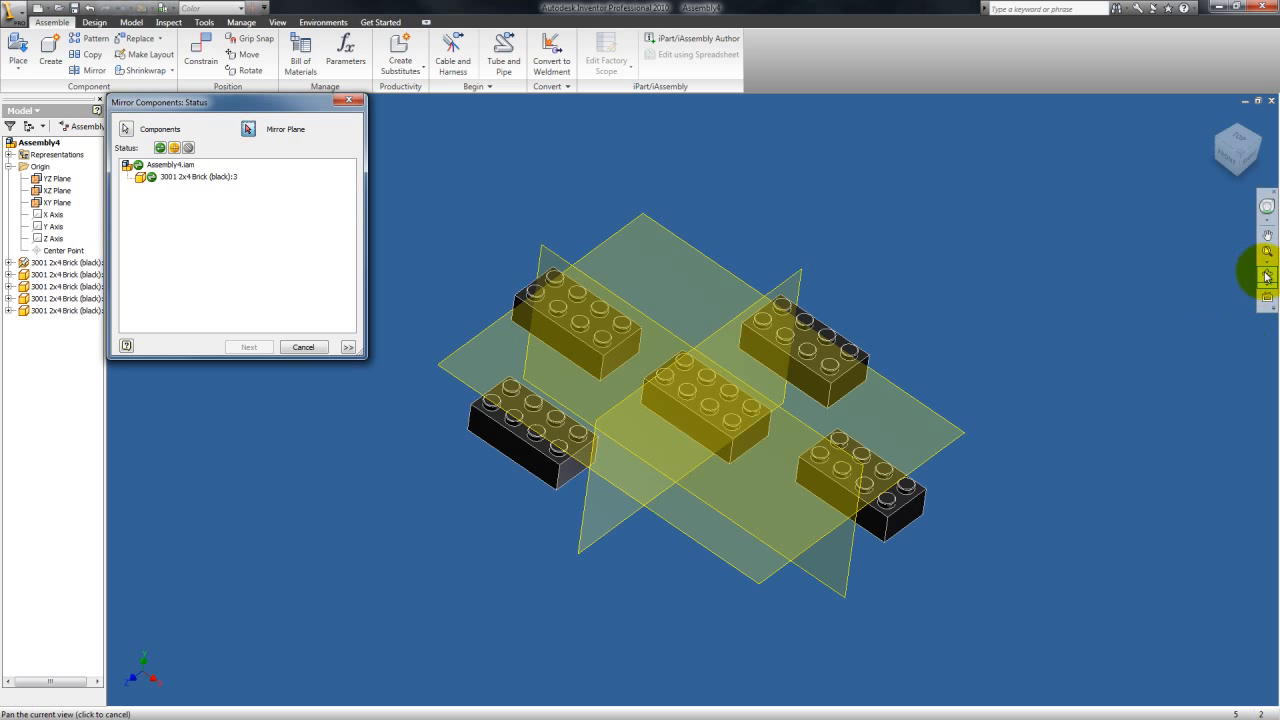
left_click_drag(675, 414, 752, 417)
key("Escape")
left_click(601, 371)
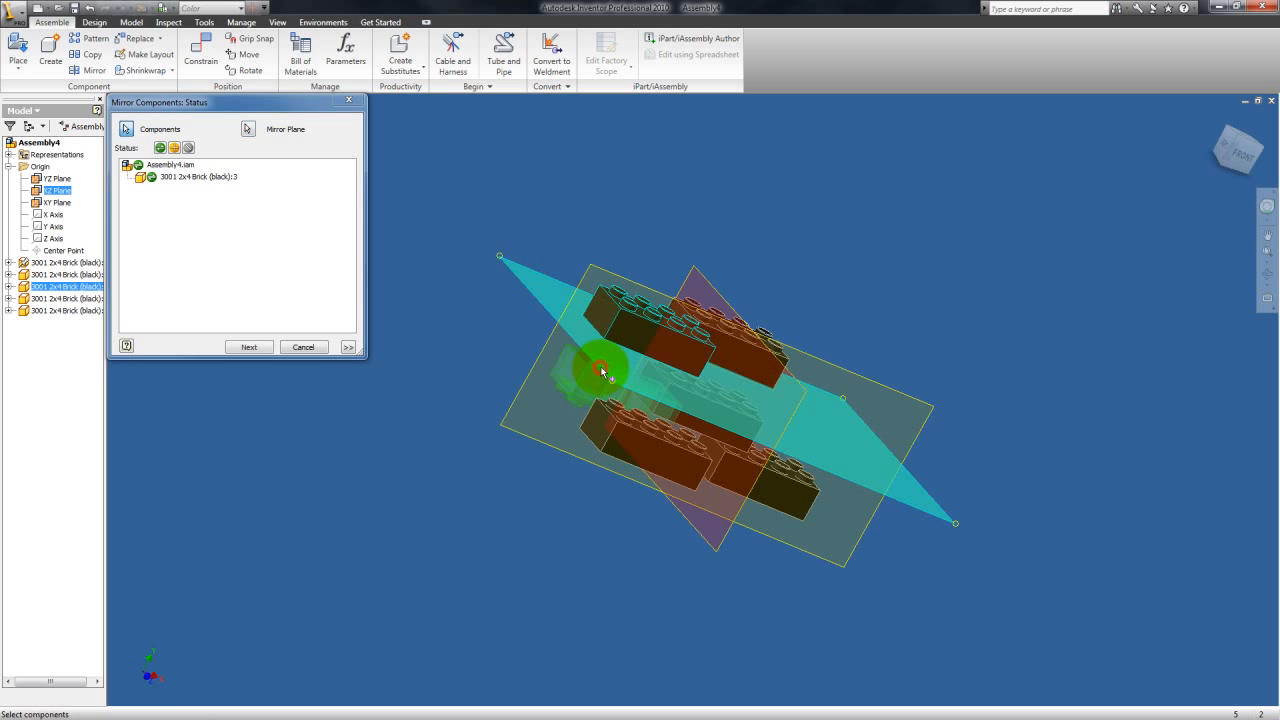
left_click(249, 347)
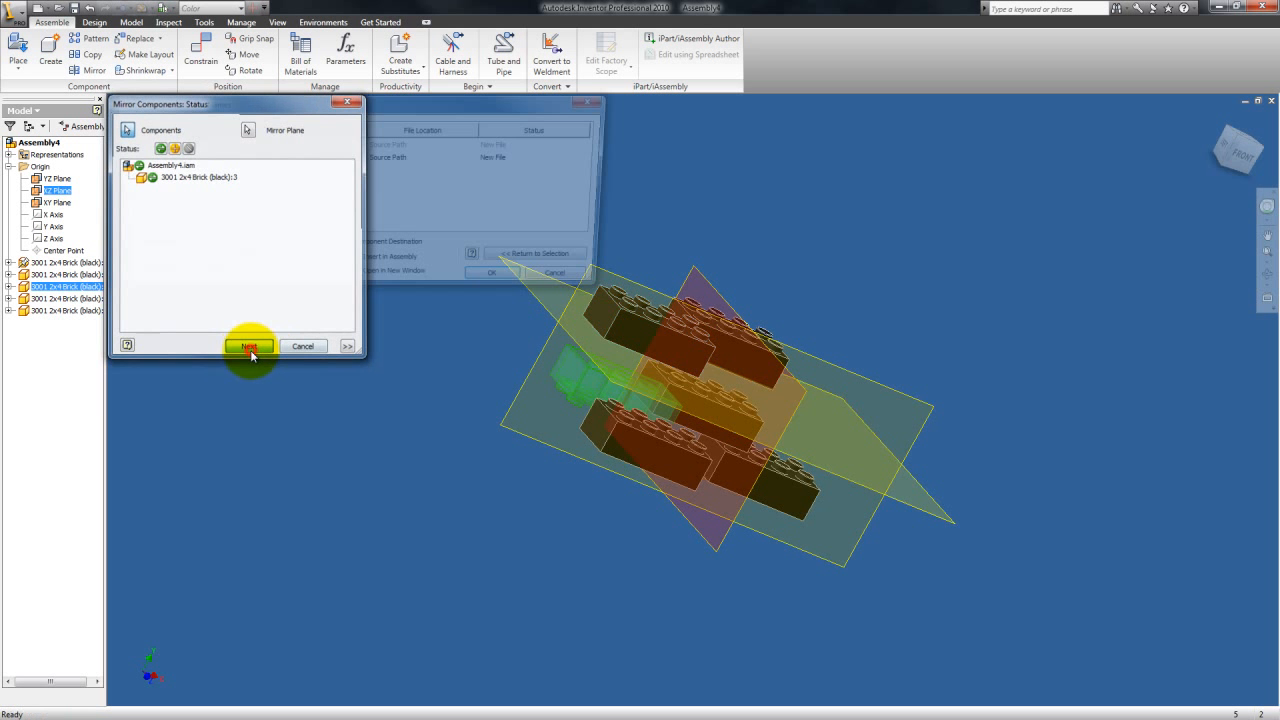
left_click(507, 281)
- Copy the two neighbouring 2x4 bricks as new files inserted in the assembly, and place the copies beside the originals, clear of the other bricks
left_click(1268, 272)
left_click_drag(1086, 335, 903, 388)
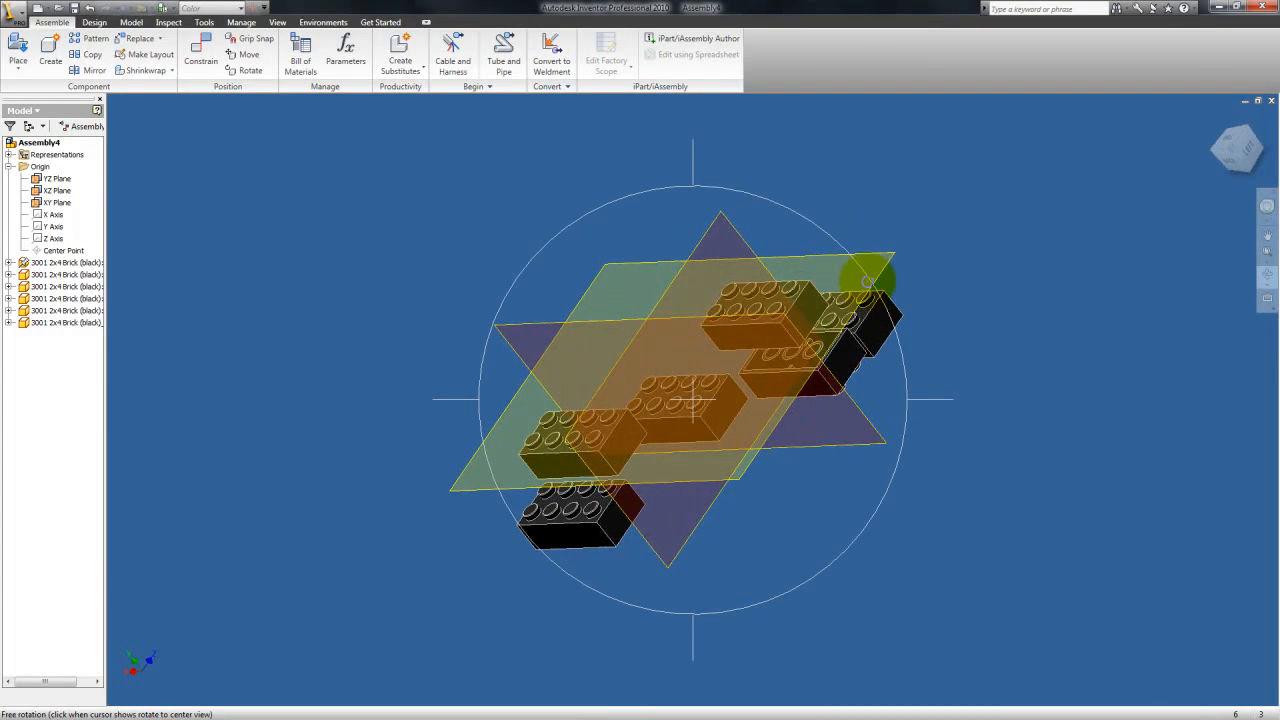
key("Escape")
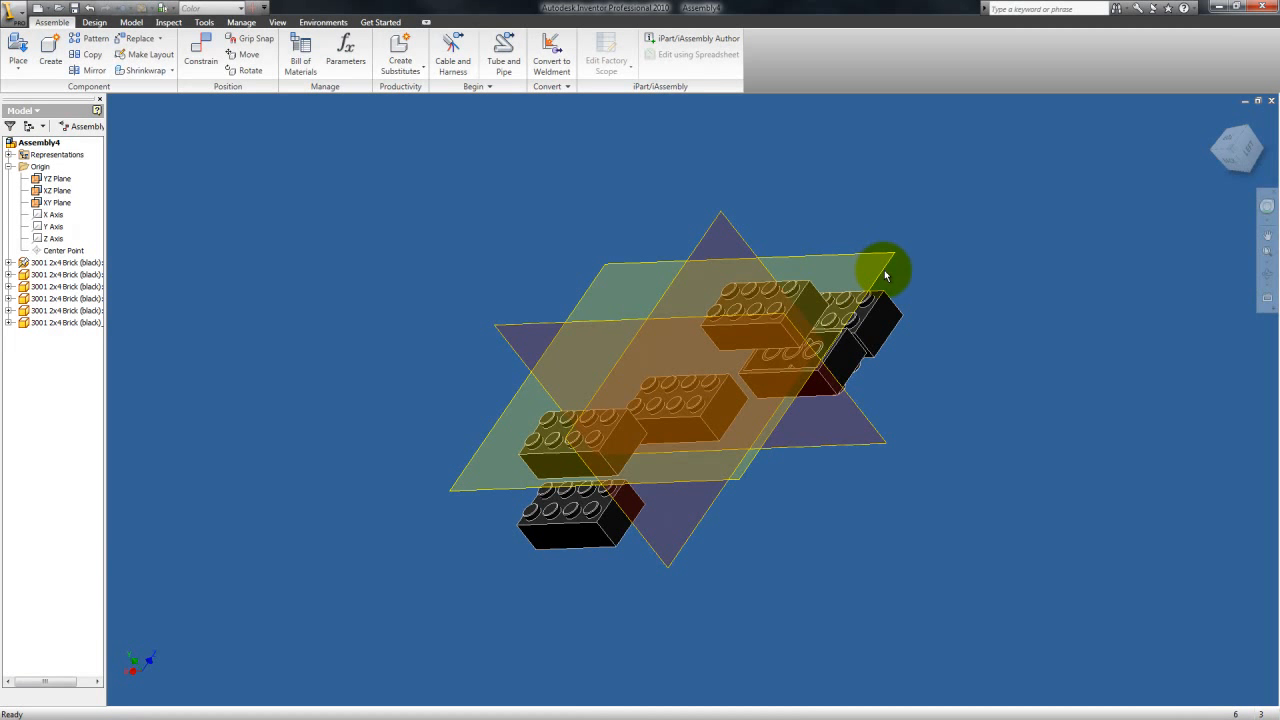
left_click(78, 54)
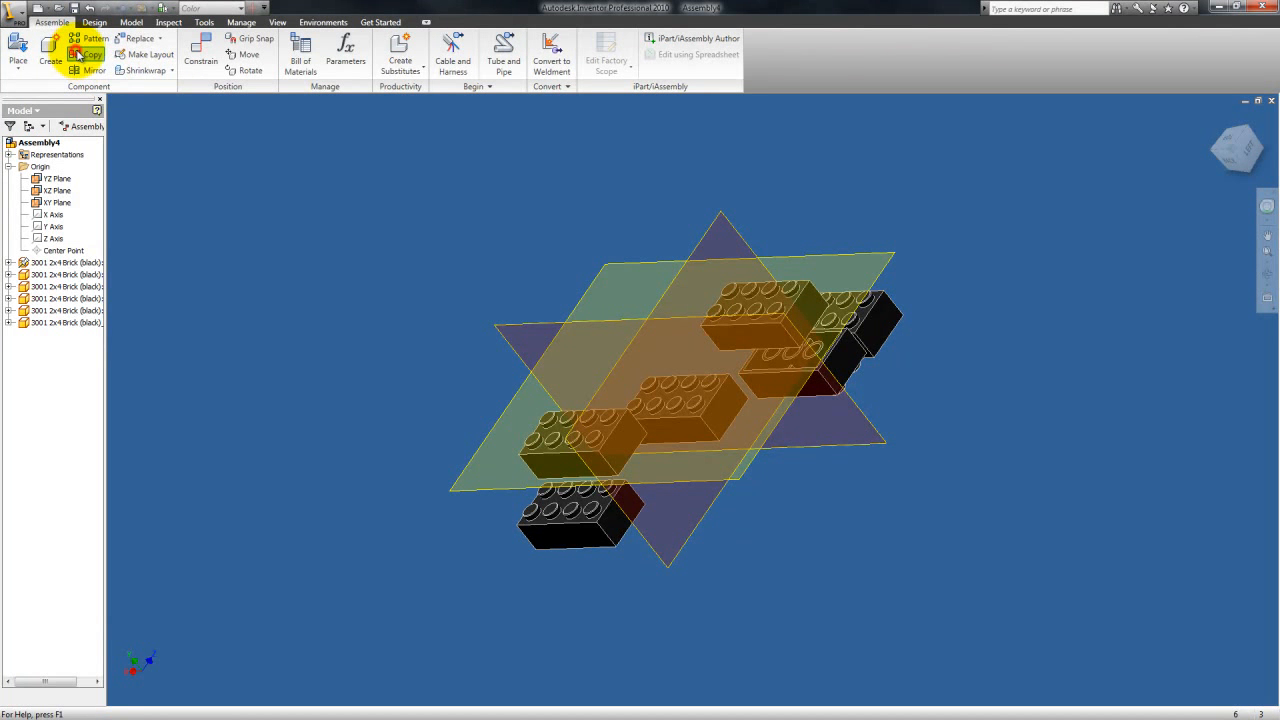
left_click(587, 522)
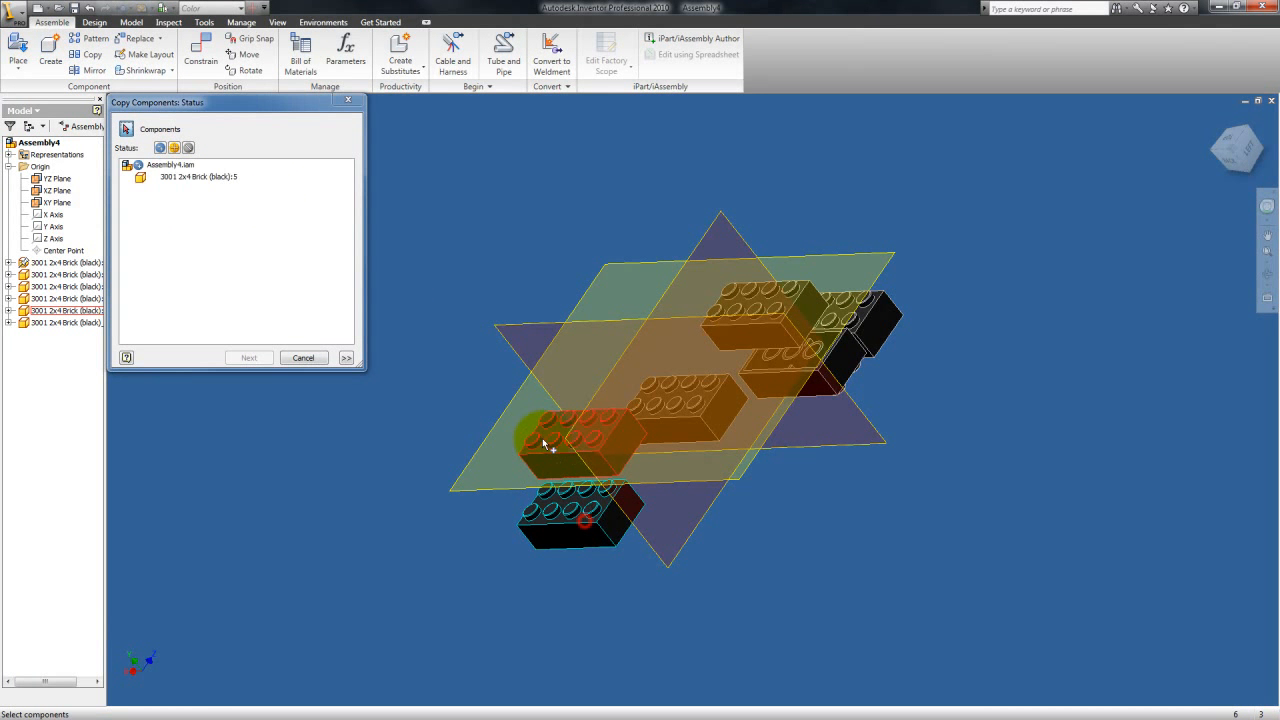
left_click(545, 445)
left_click(255, 361)
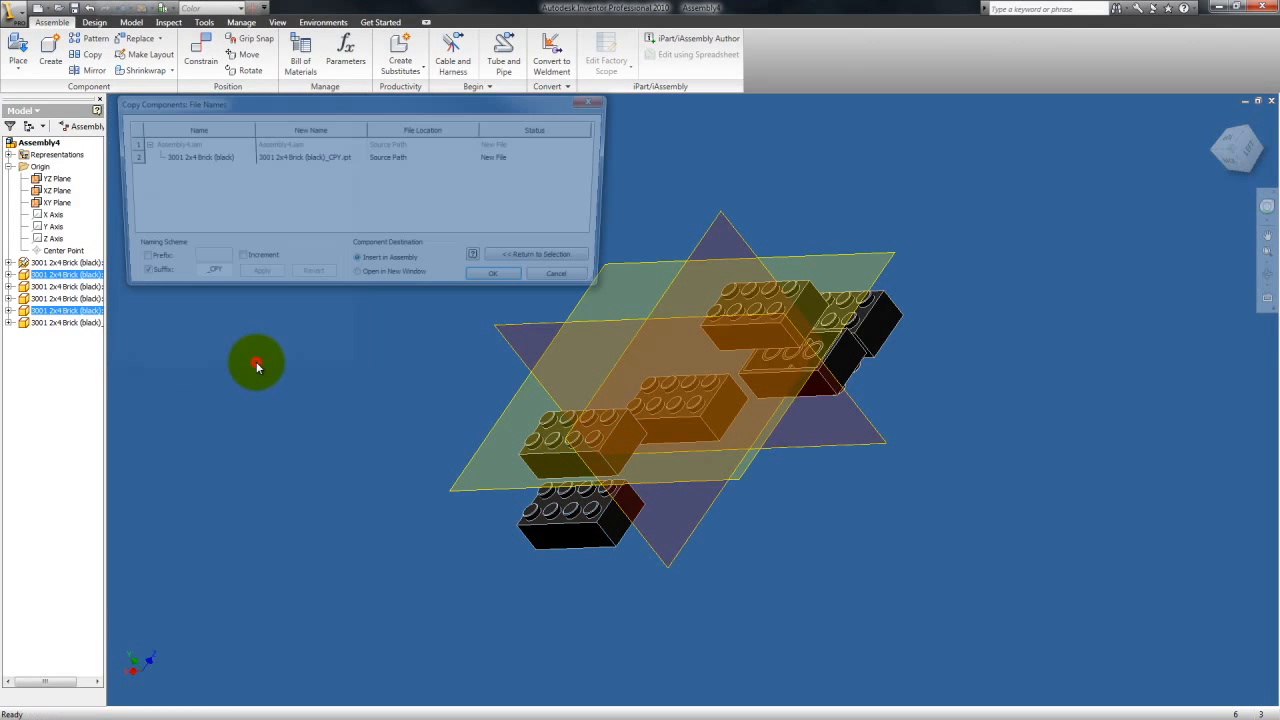
left_click(497, 282)
left_click(320, 407)
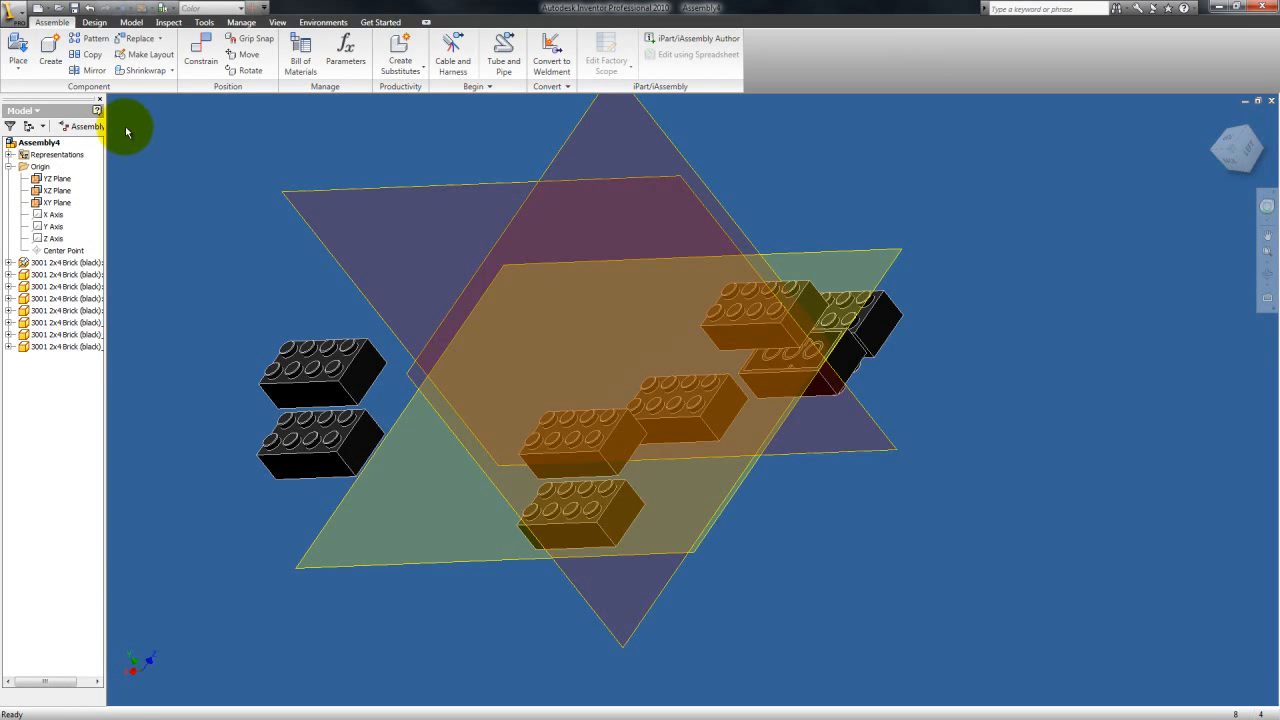
- Replace the upper of the two copied 2x4 bricks with a 3004 2x1 Brick (black) part, accepting possible constraint loss
left_click(135, 39)
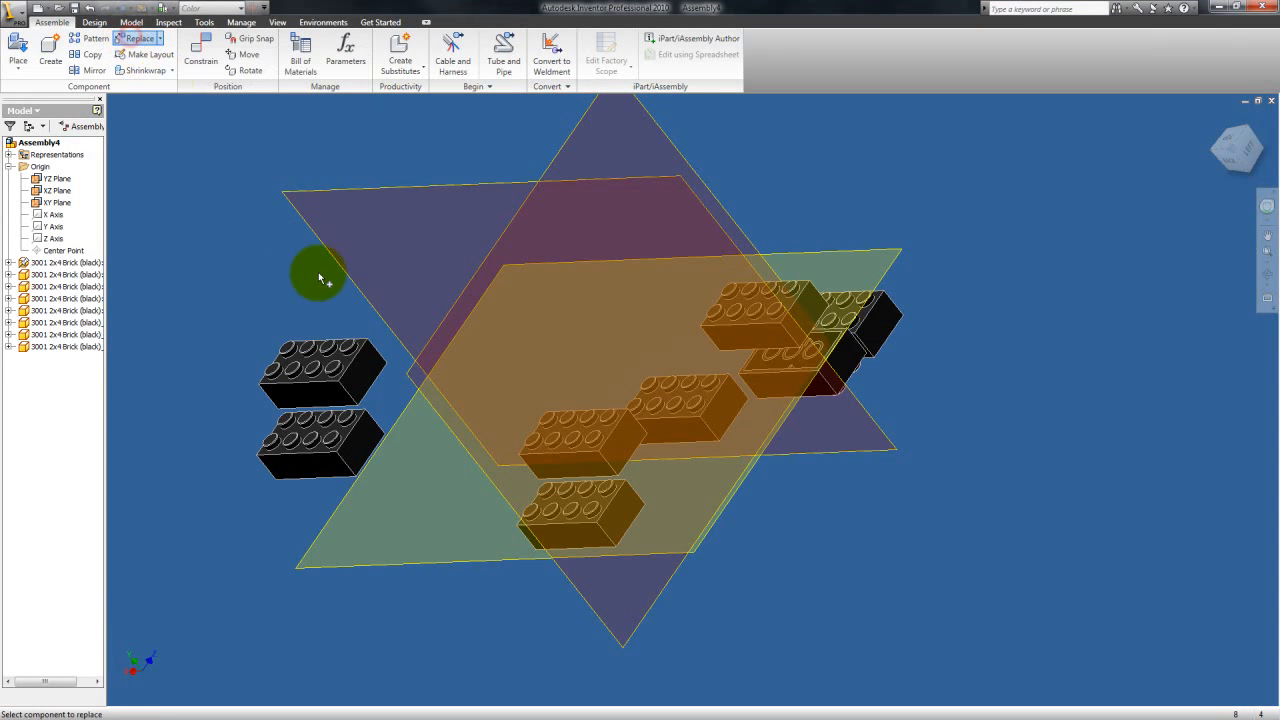
left_click(350, 366)
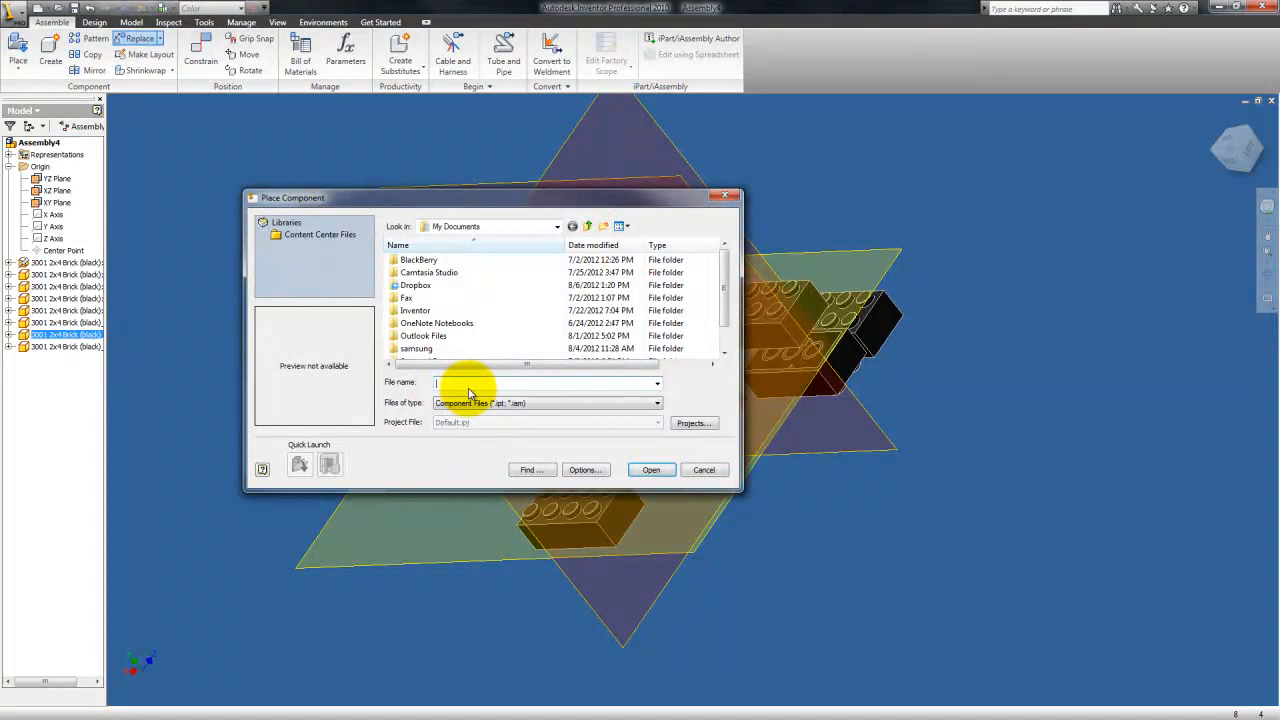
left_click_drag(474, 210, 766, 337)
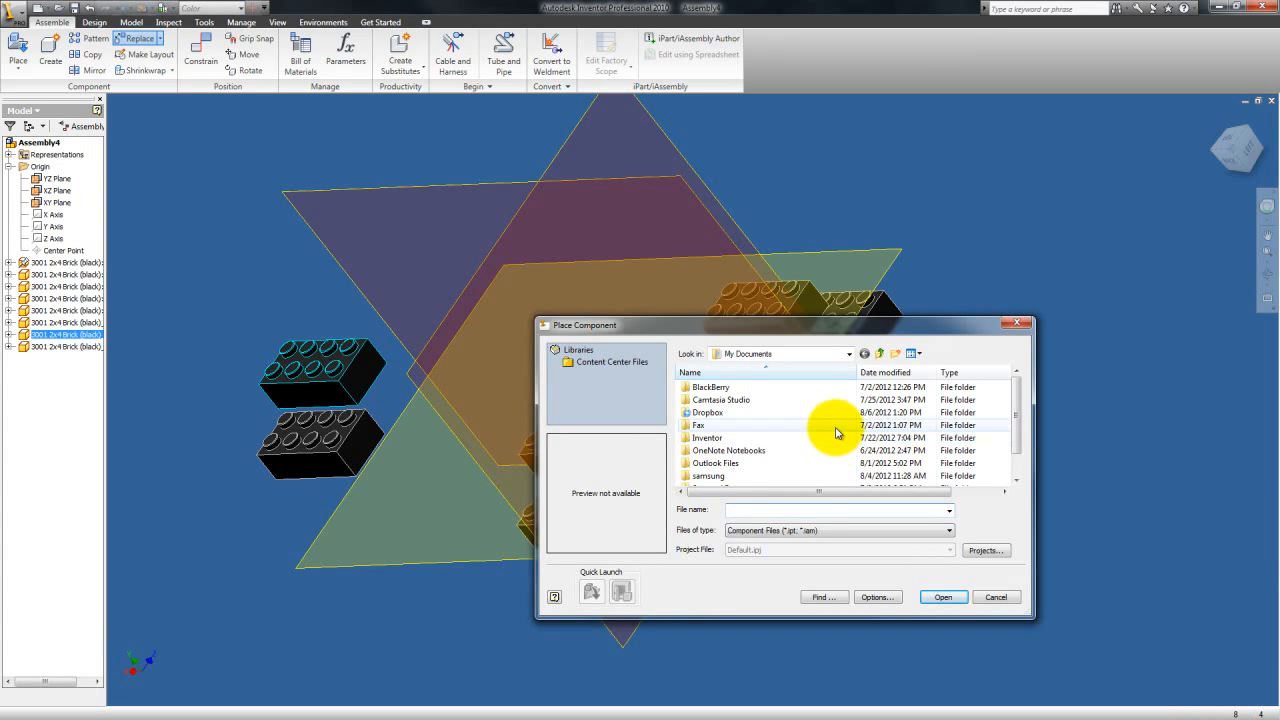
left_click_drag(800, 337, 2, 270)
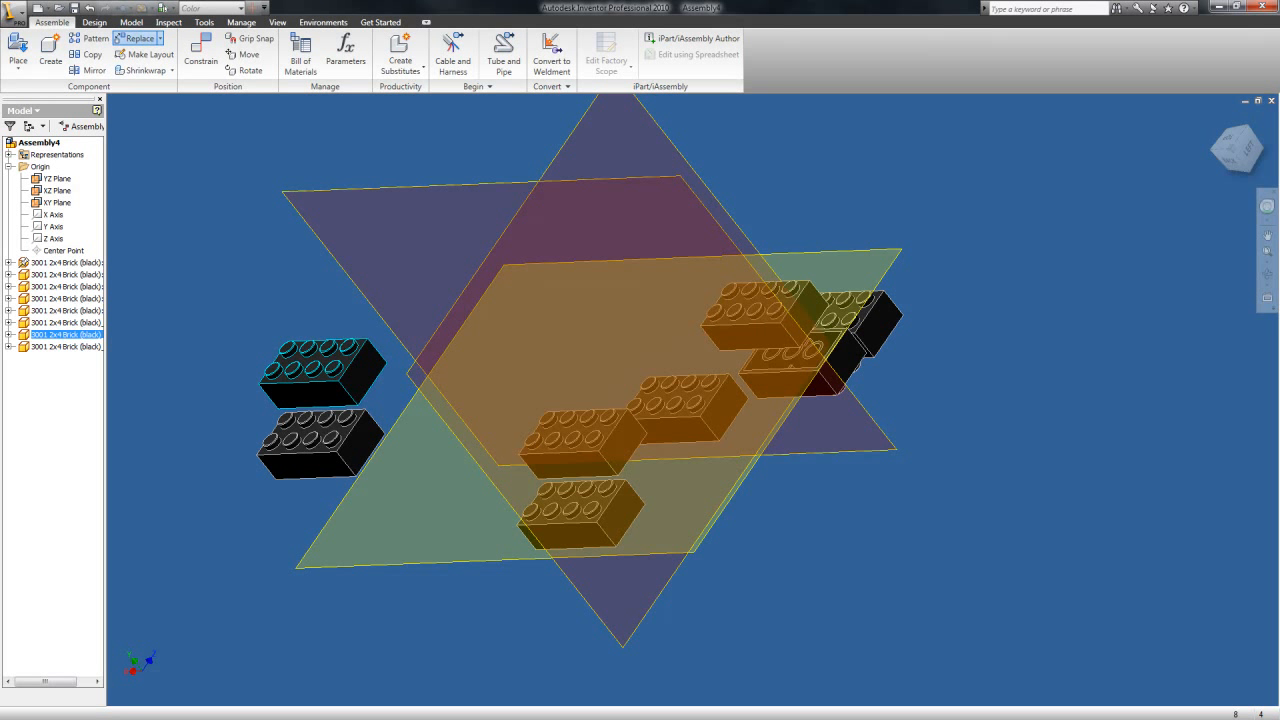
left_click(262, 372)
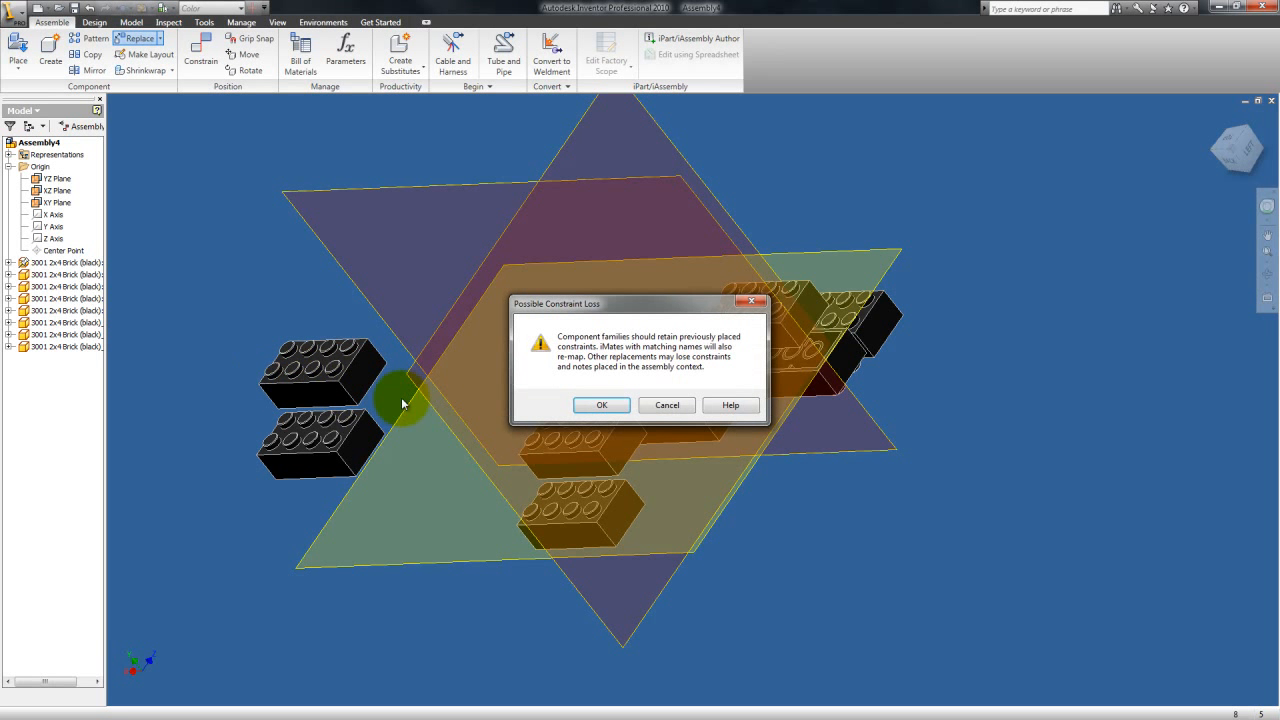
left_click(595, 408)
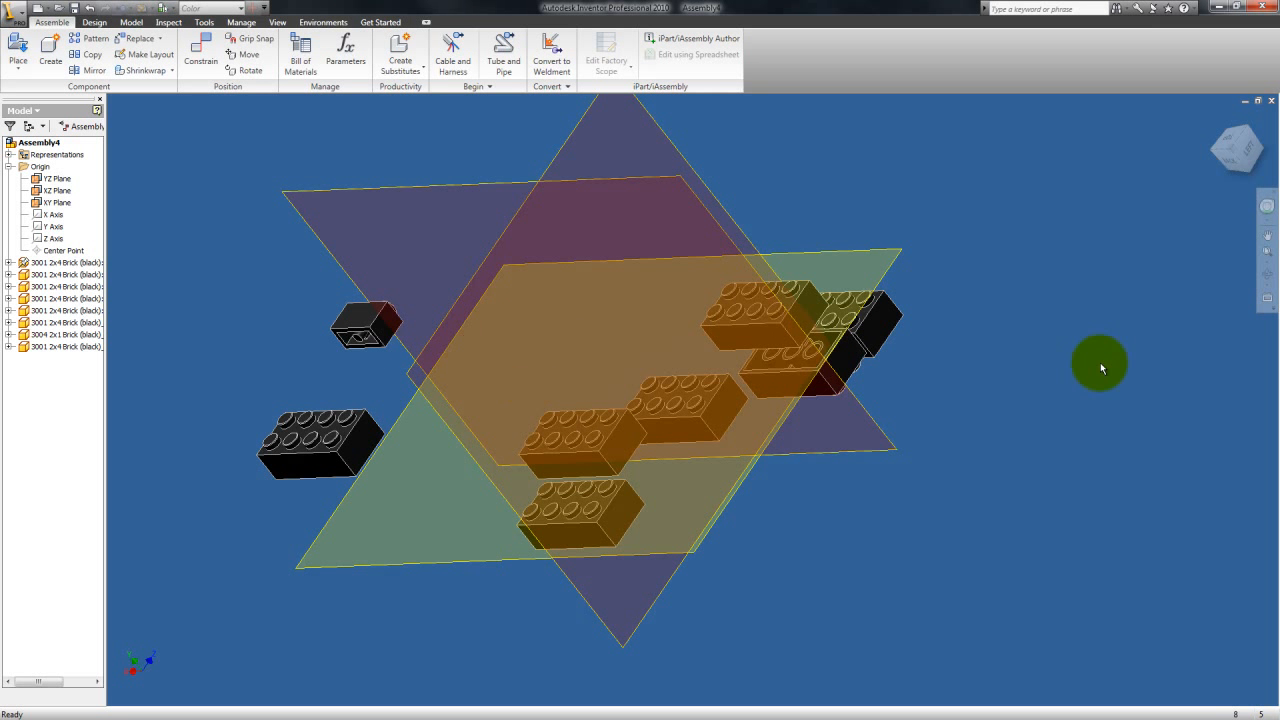
- Turn on the visibility of the assembly's X, Y and Z origin axes
left_click(1267, 273)
left_click_drag(736, 390, 703, 366)
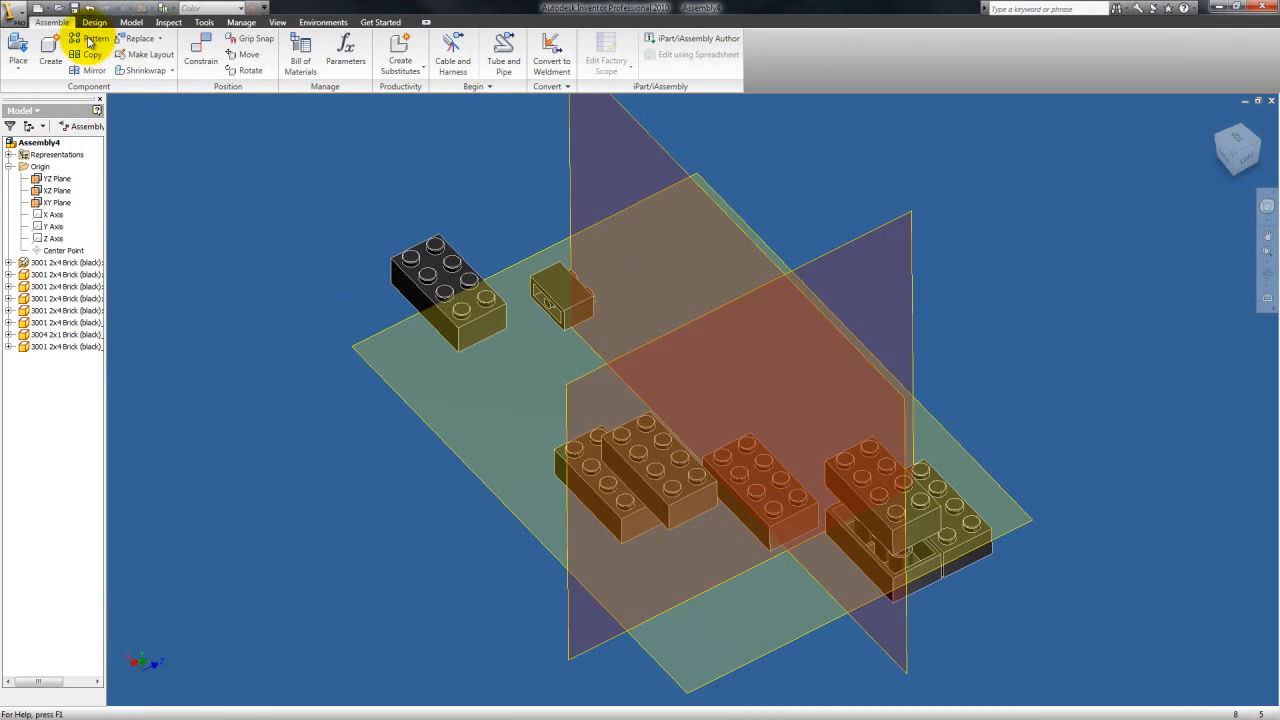
right_click(56, 234)
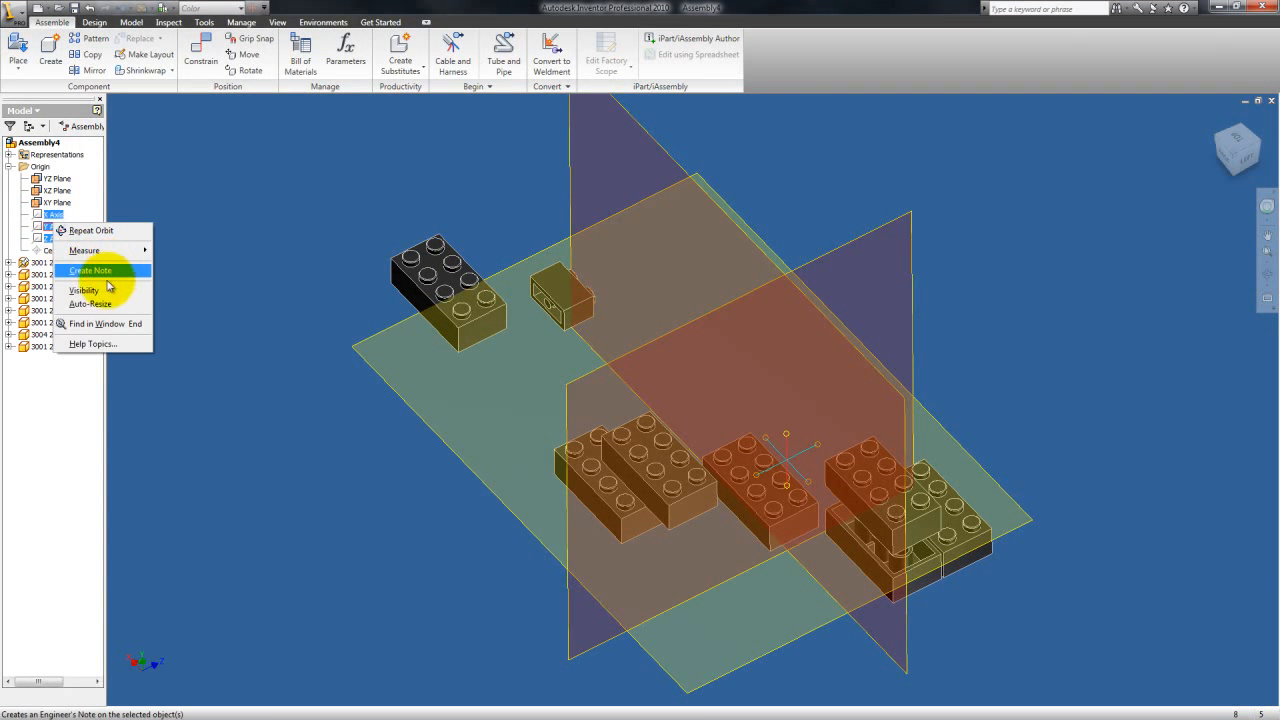
left_click(110, 285)
- Set up a circular component pattern of the copied 2x4 brick beside the 2x1 brick, using the vertical origin axis as rotation axis
left_click(90, 38)
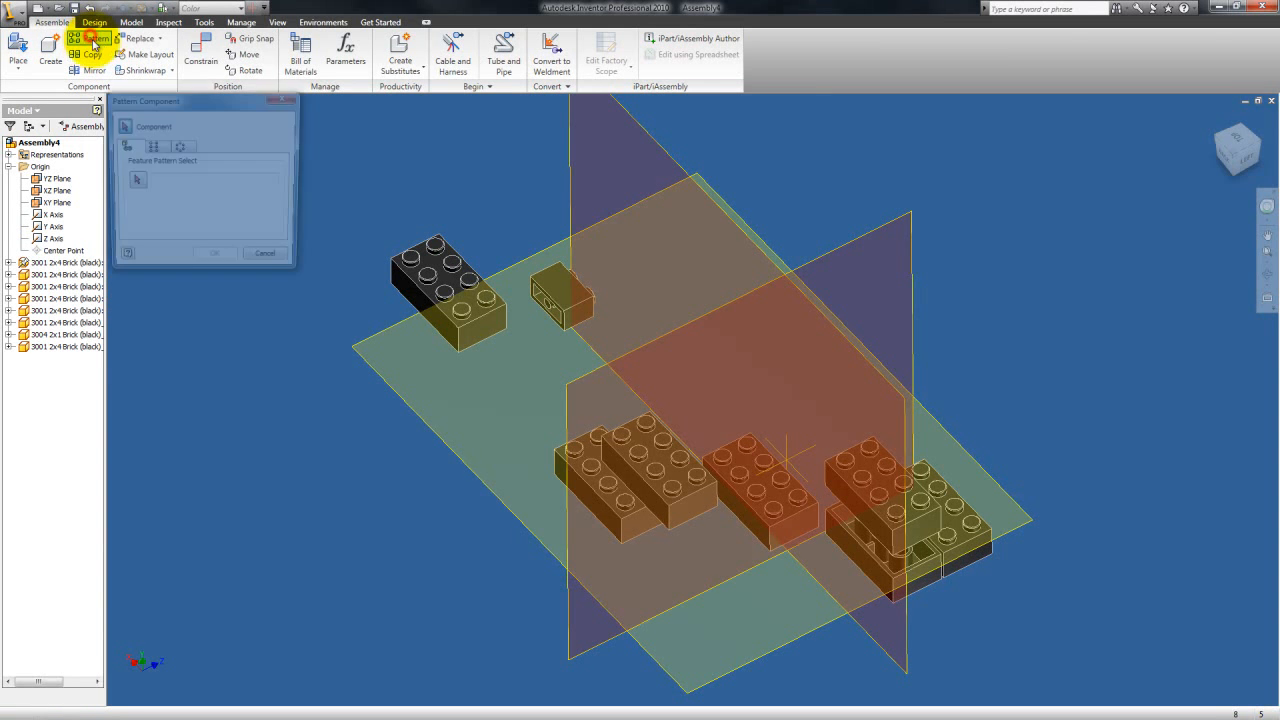
left_click(443, 285)
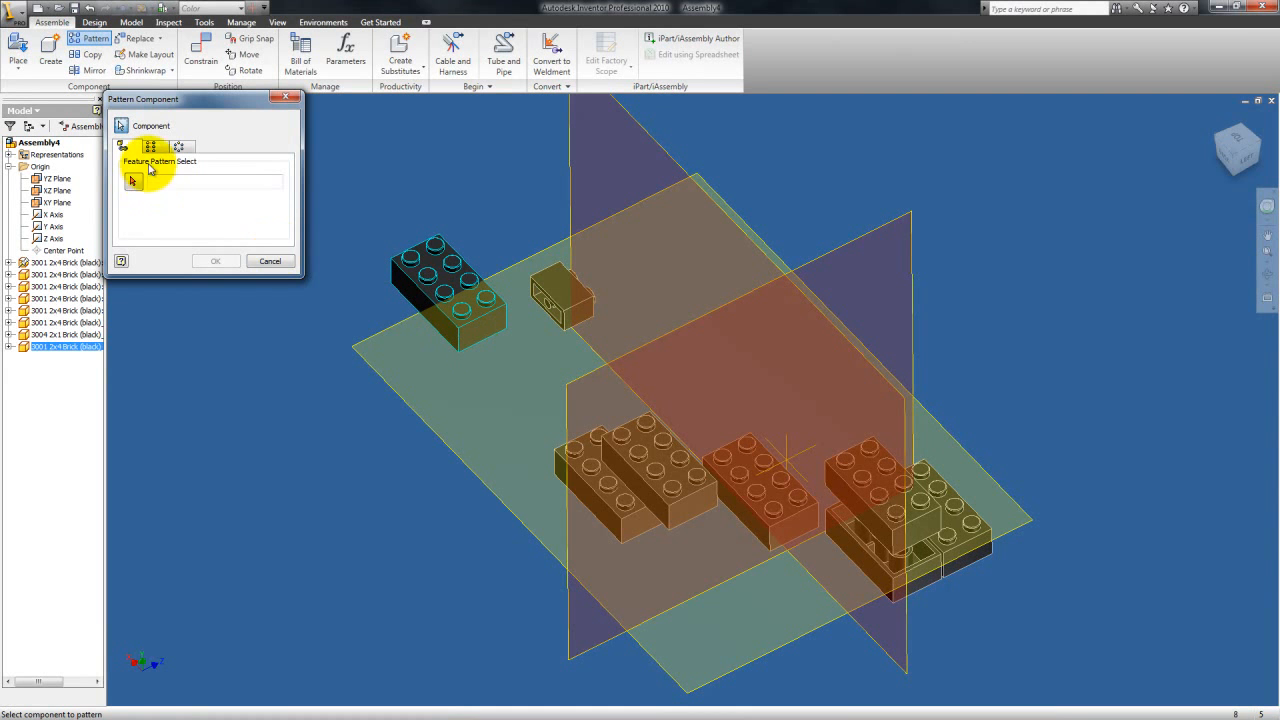
left_click(180, 148)
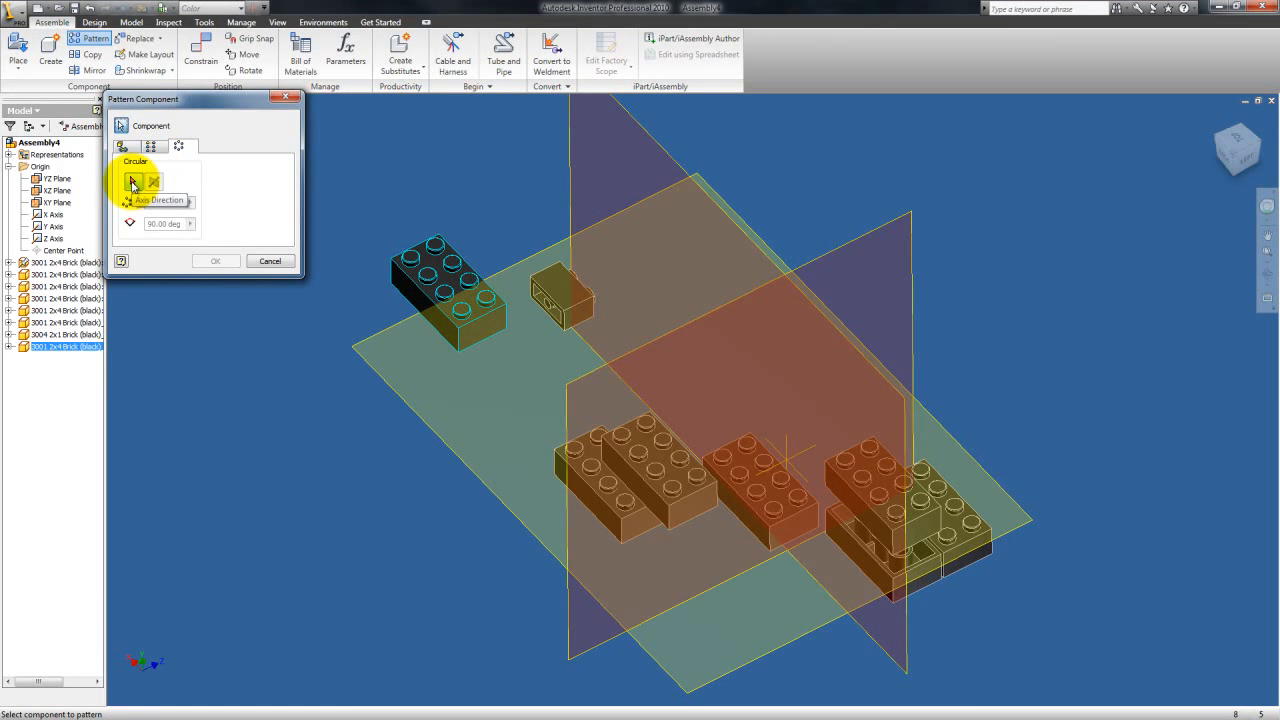
left_click(132, 183)
left_click(787, 452)
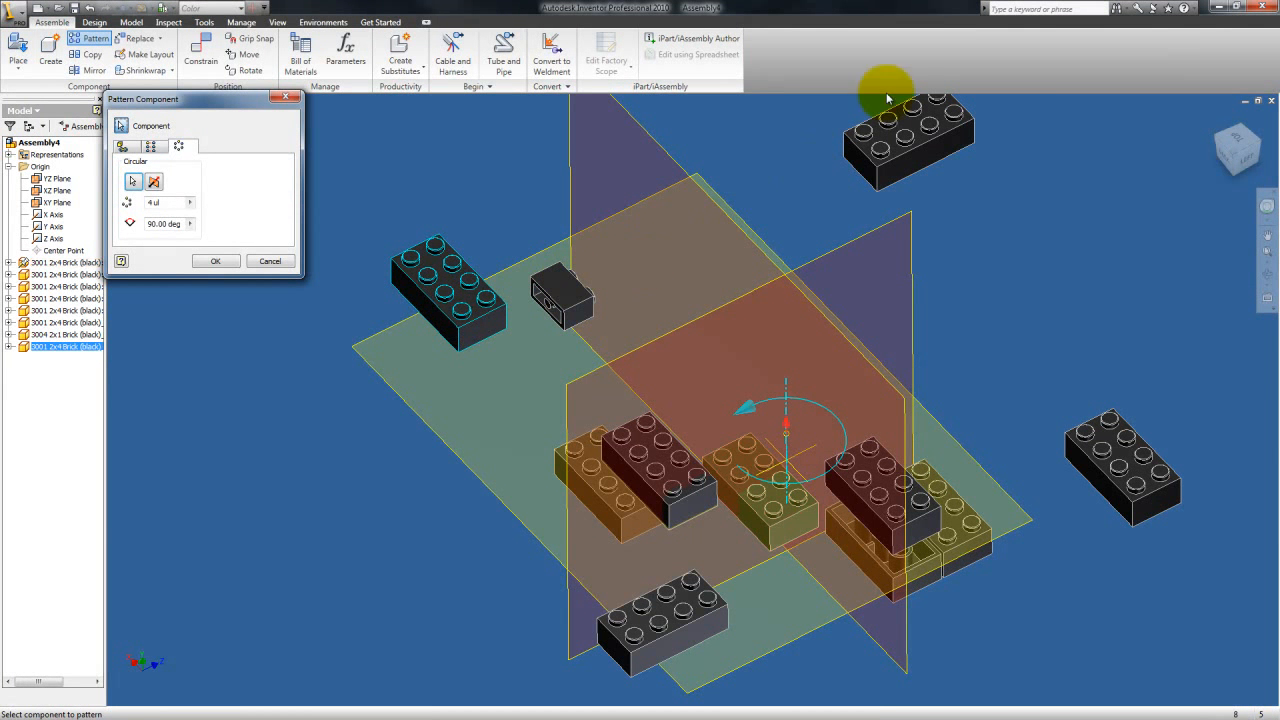
- Set the circular pattern to 10 bricks at 20 deg spacing, flip its direction and create it
left_click(163, 223)
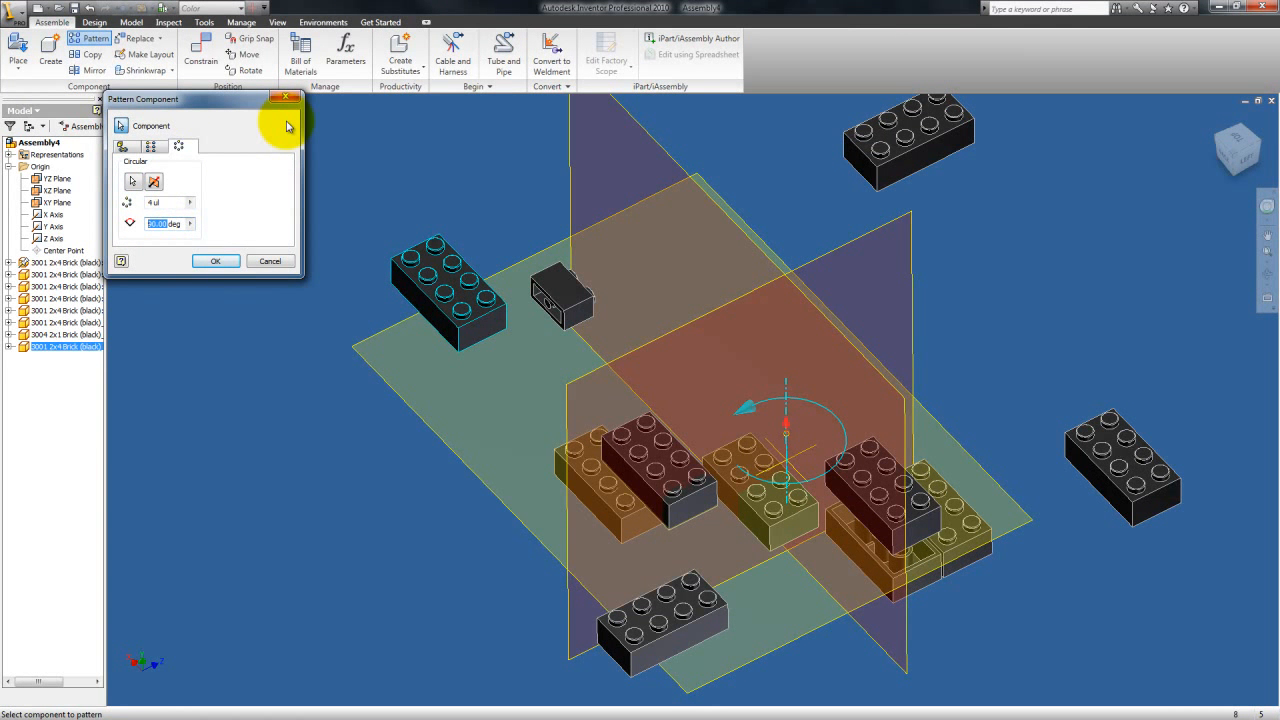
type("20")
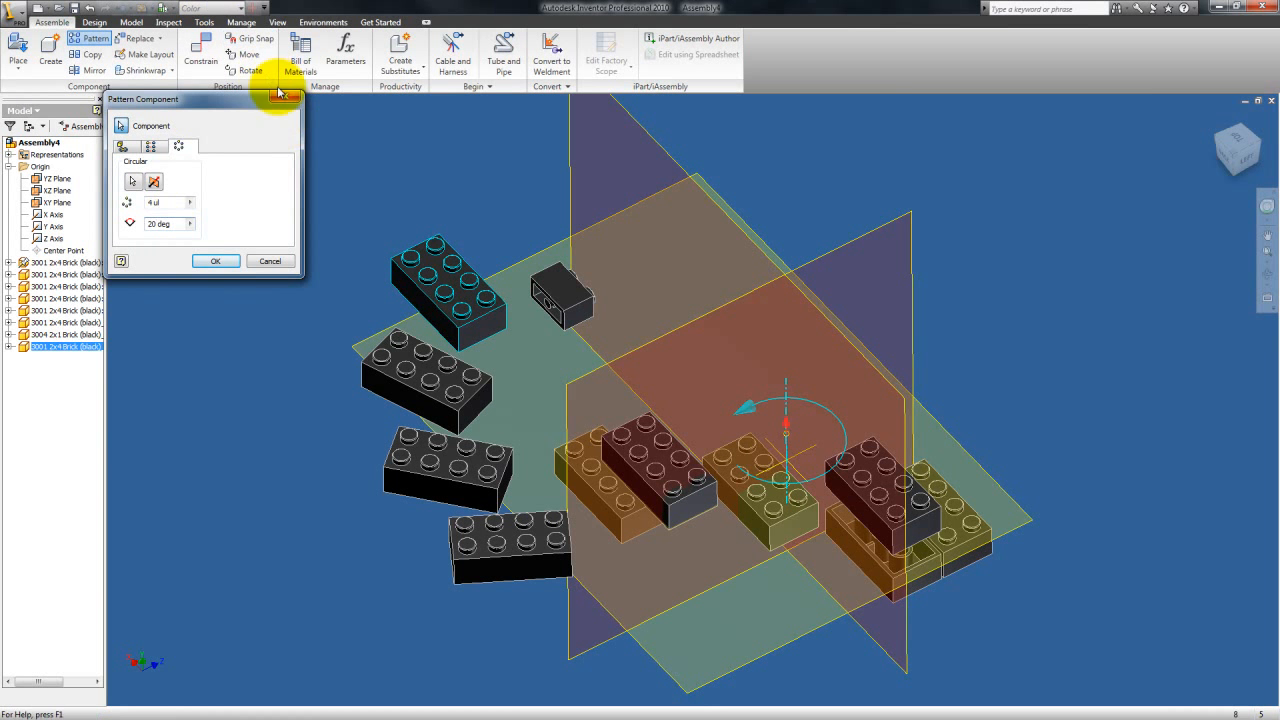
double_click(152, 202)
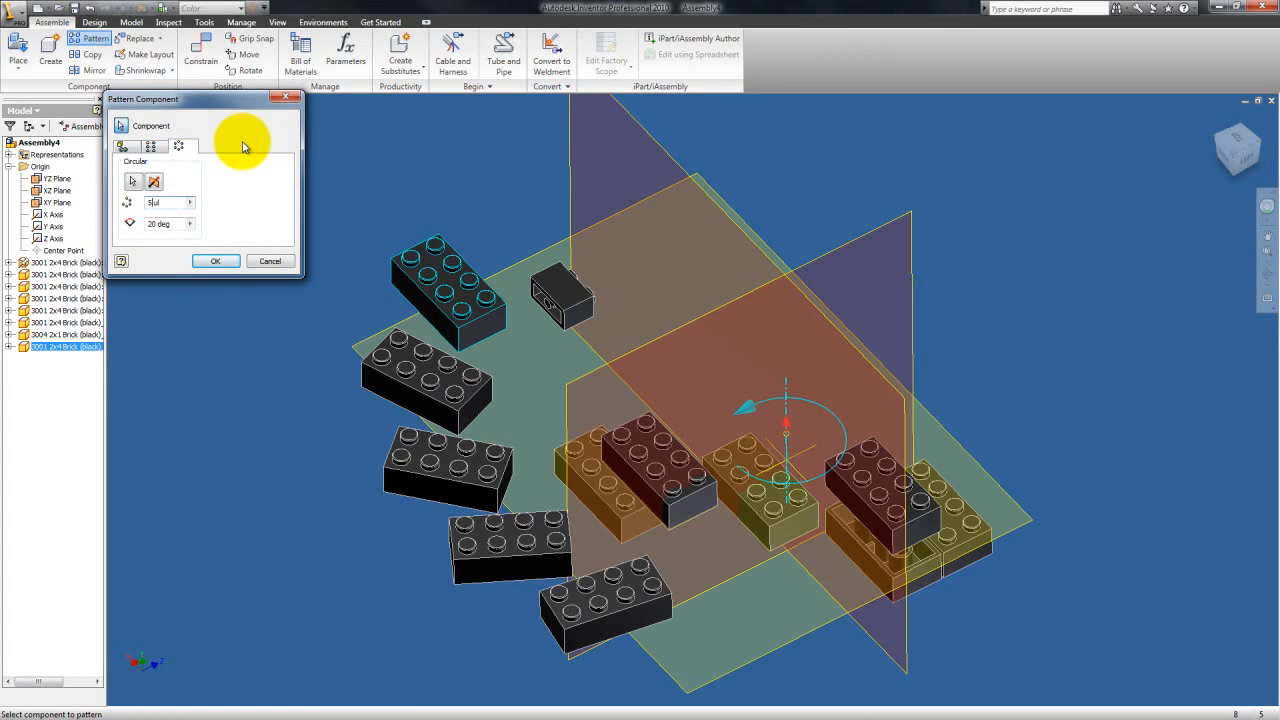
type("10")
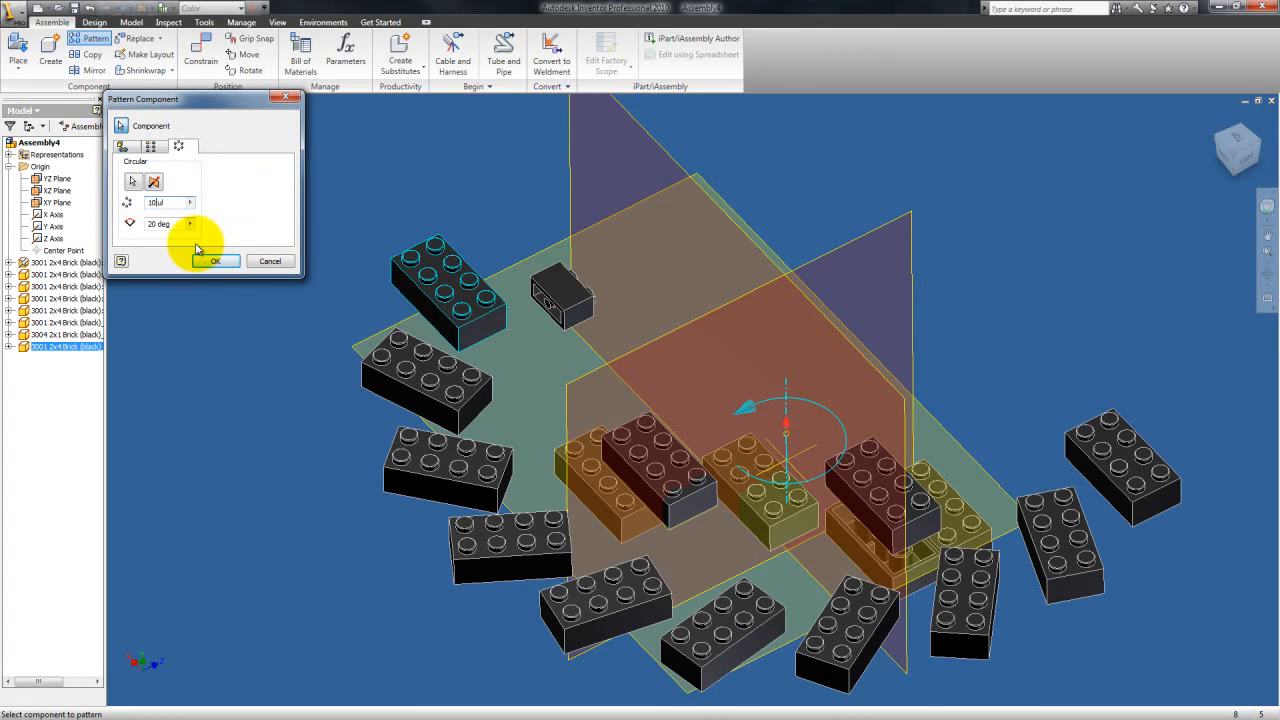
left_click(154, 182)
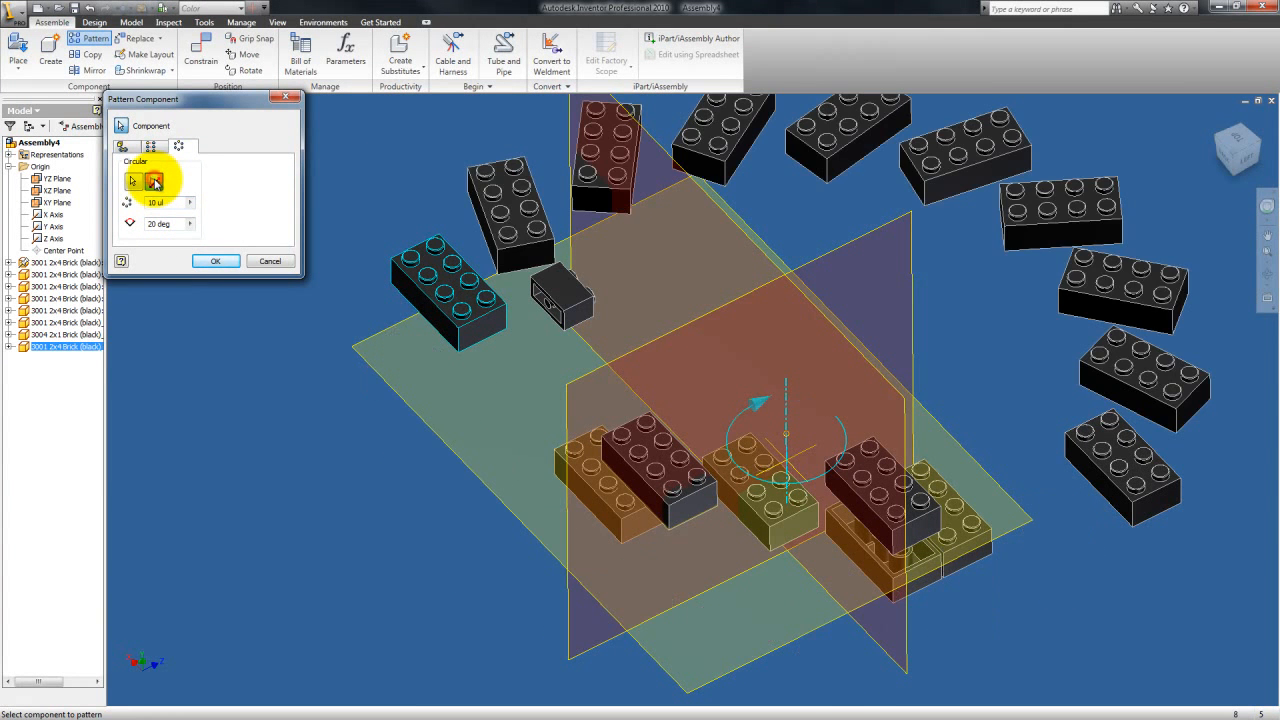
left_click(154, 182)
left_click(154, 182)
left_click(212, 260)
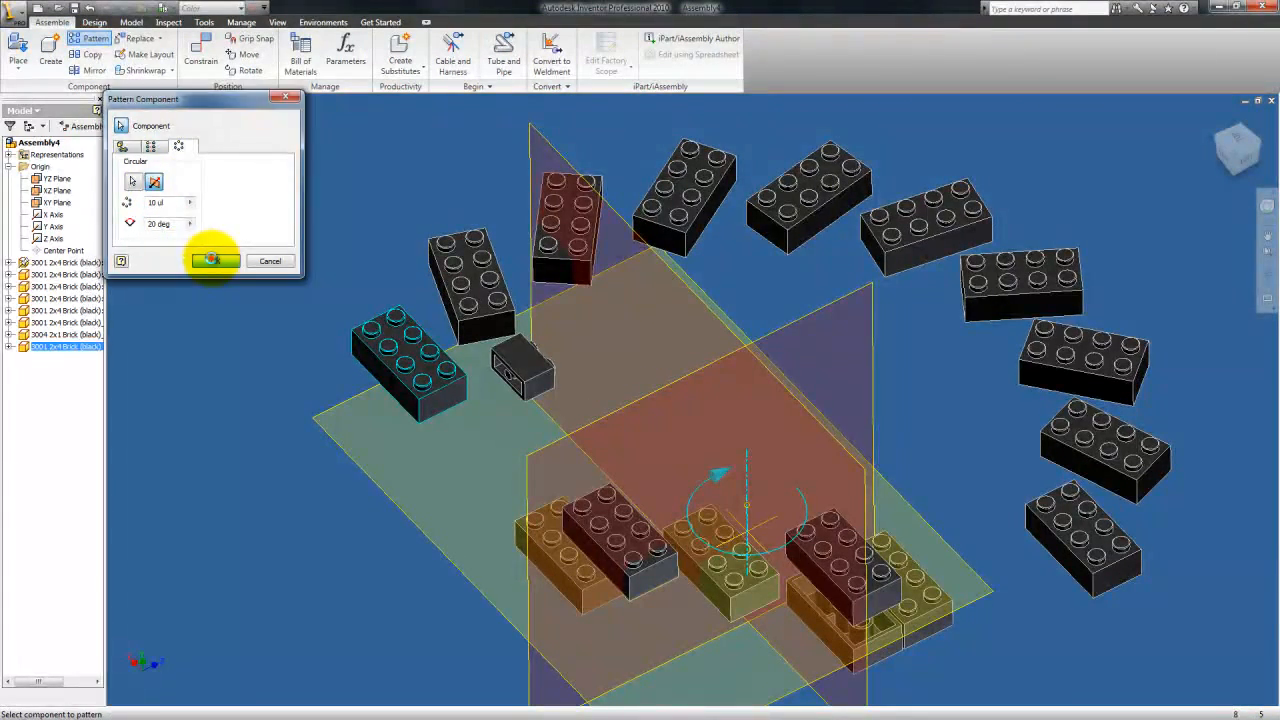
left_click(90, 39)
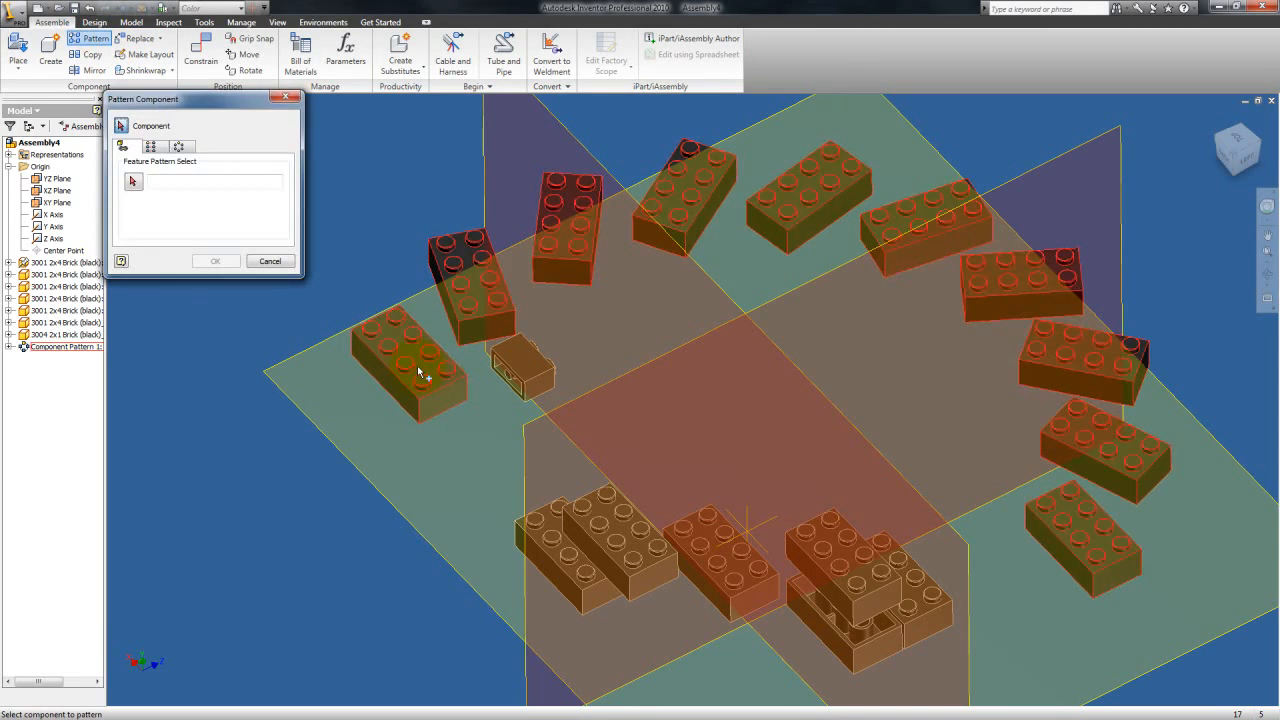
left_click(420, 373)
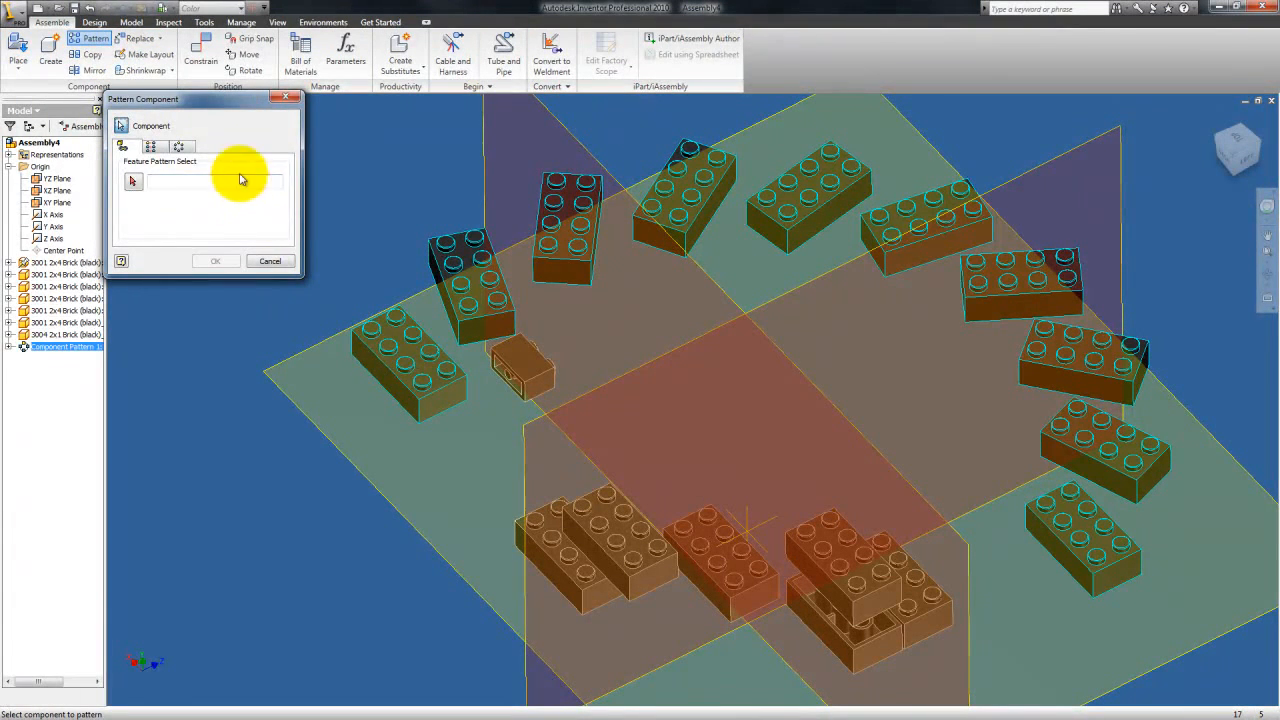
left_click(150, 146)
left_click(132, 181)
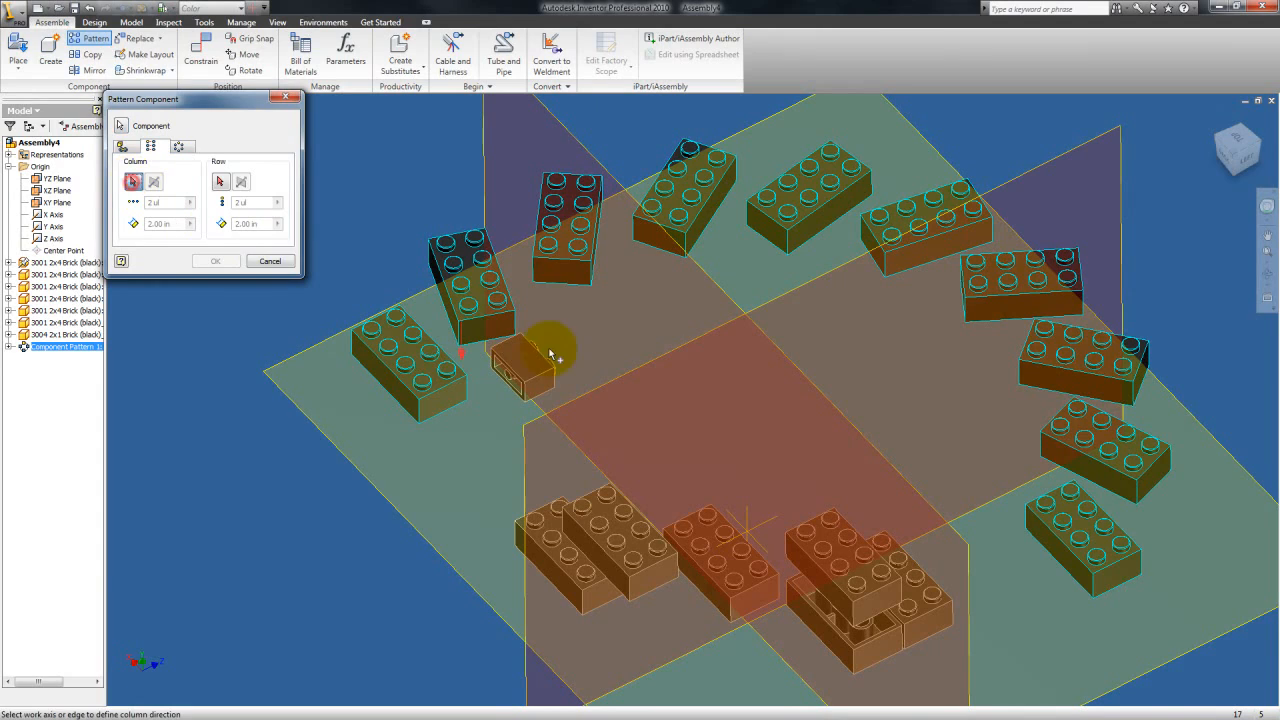
left_click(770, 530)
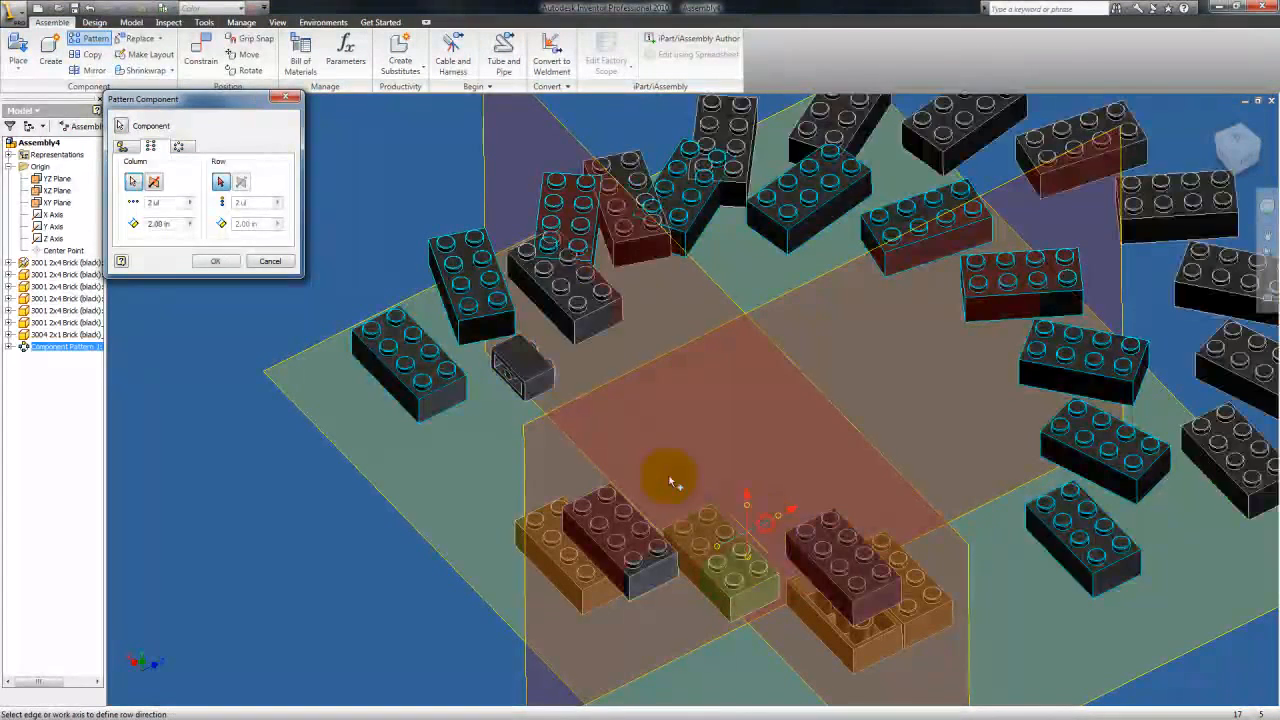
left_click(221, 182)
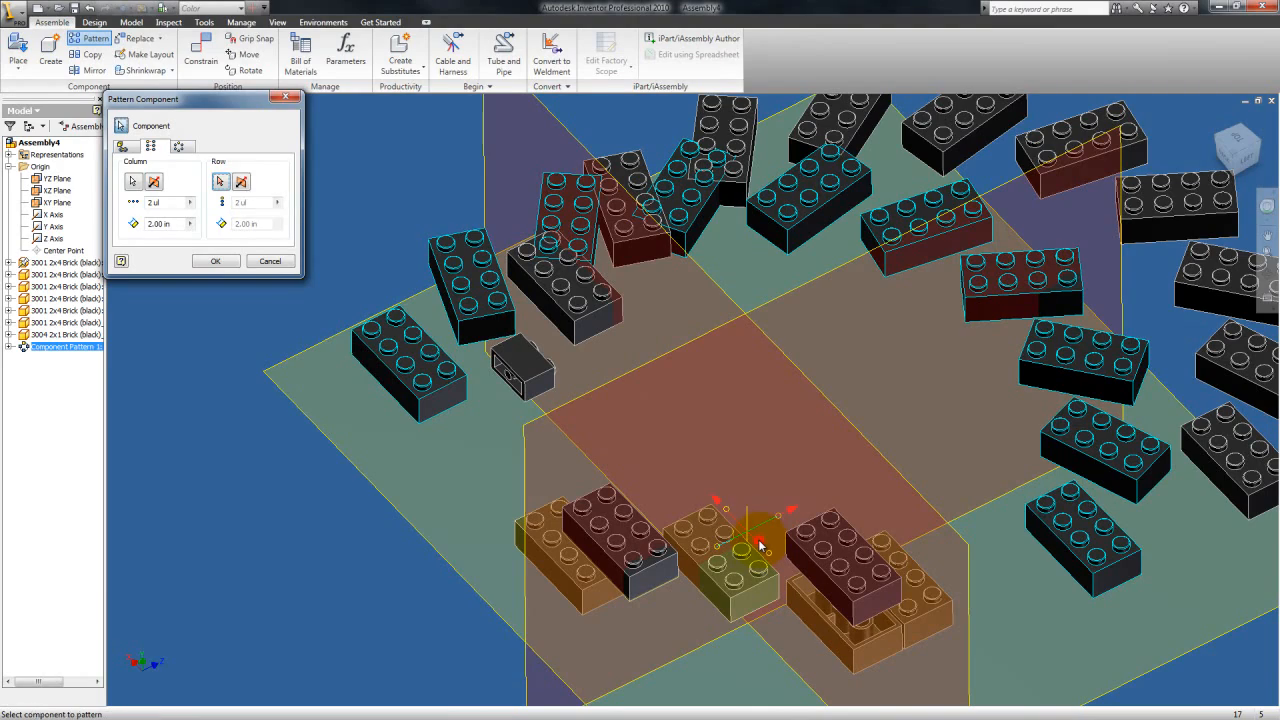
left_click(766, 530)
scroll(735, 360, "down", 3)
middle_click_drag(736, 361, 651, 425)
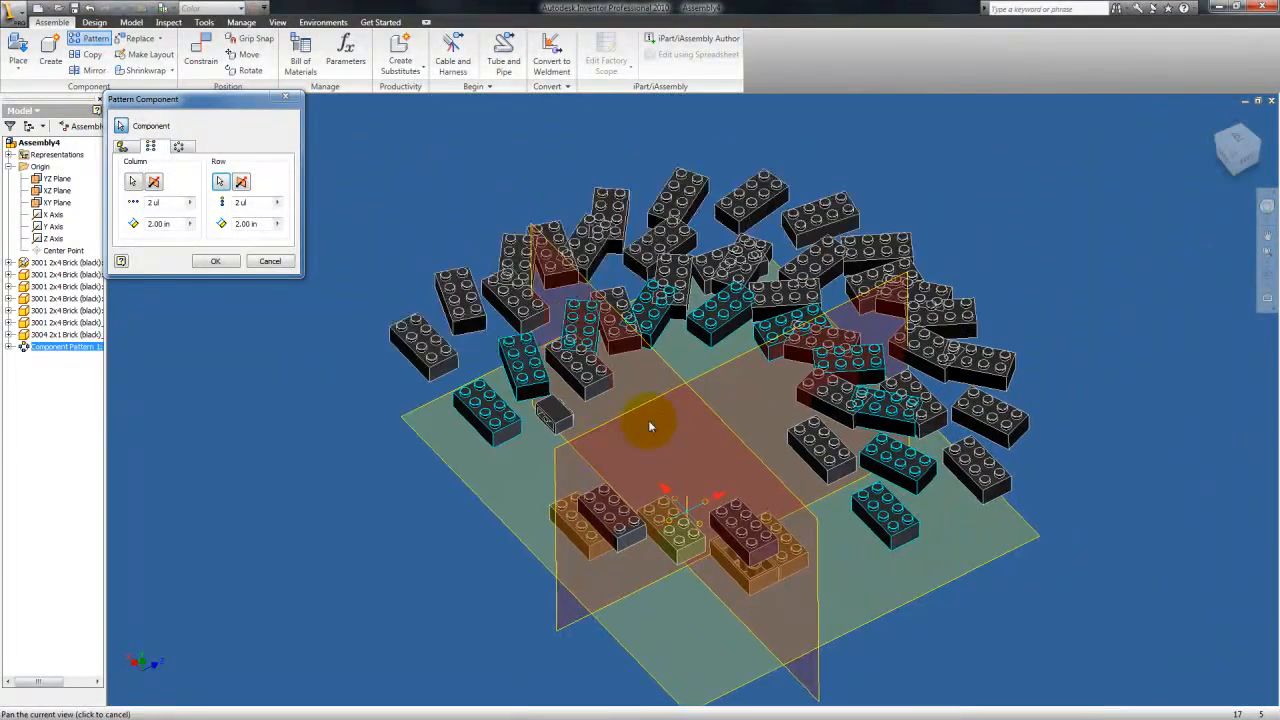
key("Escape")
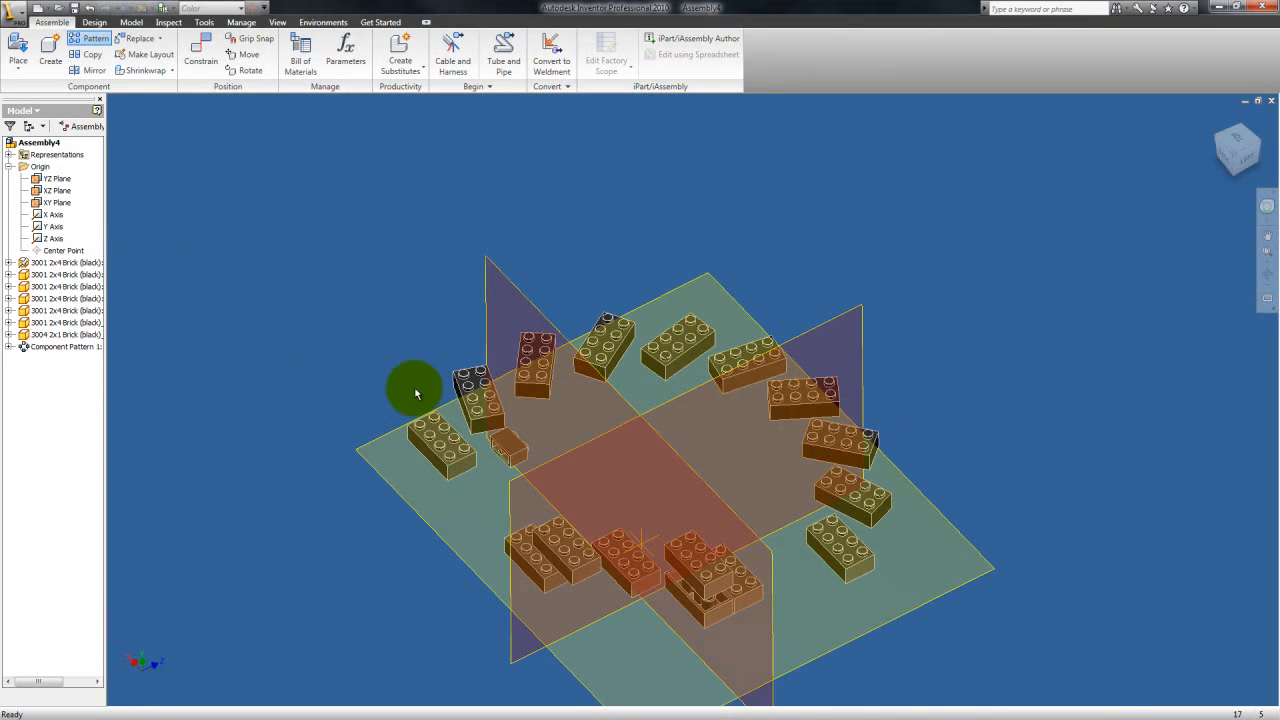
- Set up a rectangular component pattern of the circular brick pattern, with columns and rows along the two horizontal origin axes
left_click(89, 39)
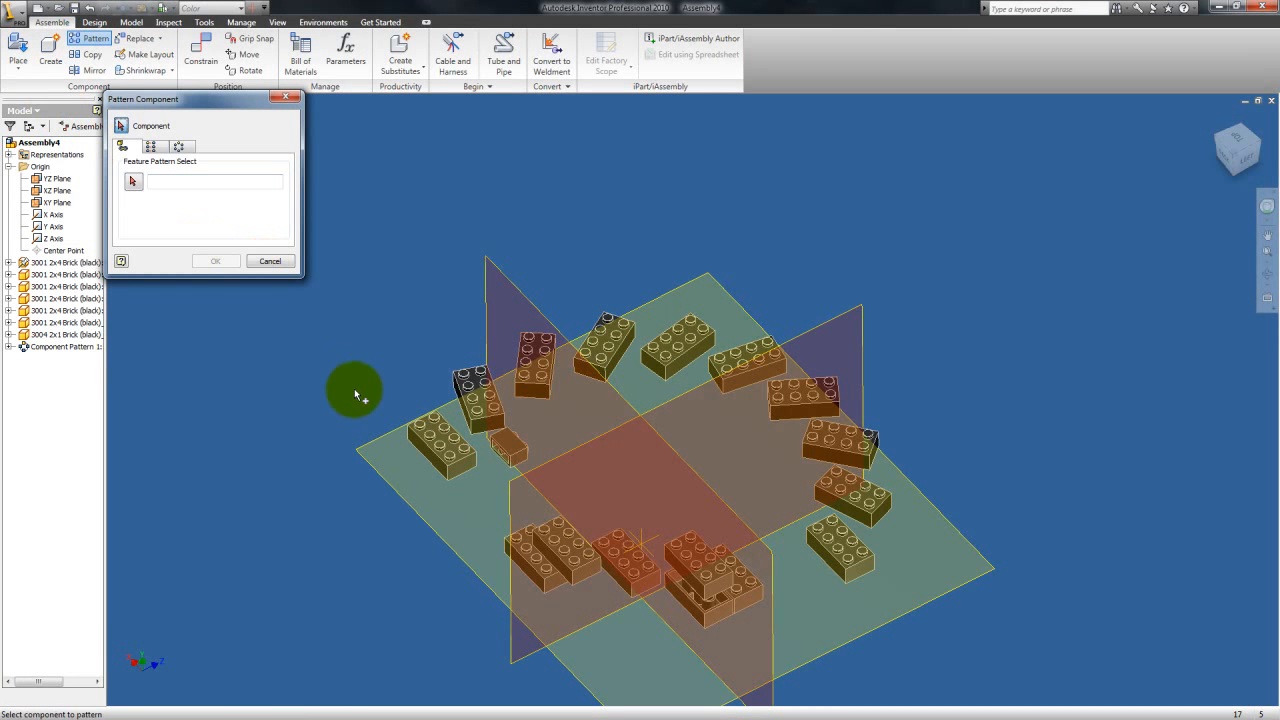
left_click(430, 440)
left_click(150, 146)
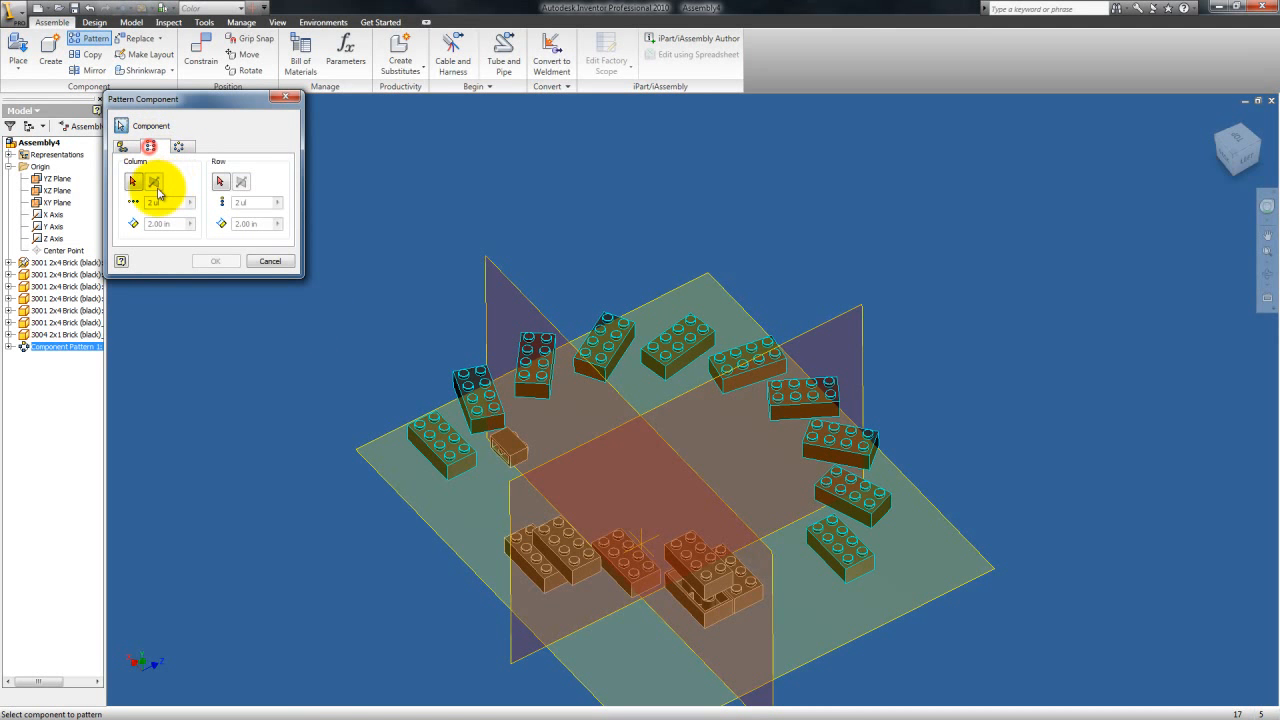
left_click(133, 181)
left_click(651, 541)
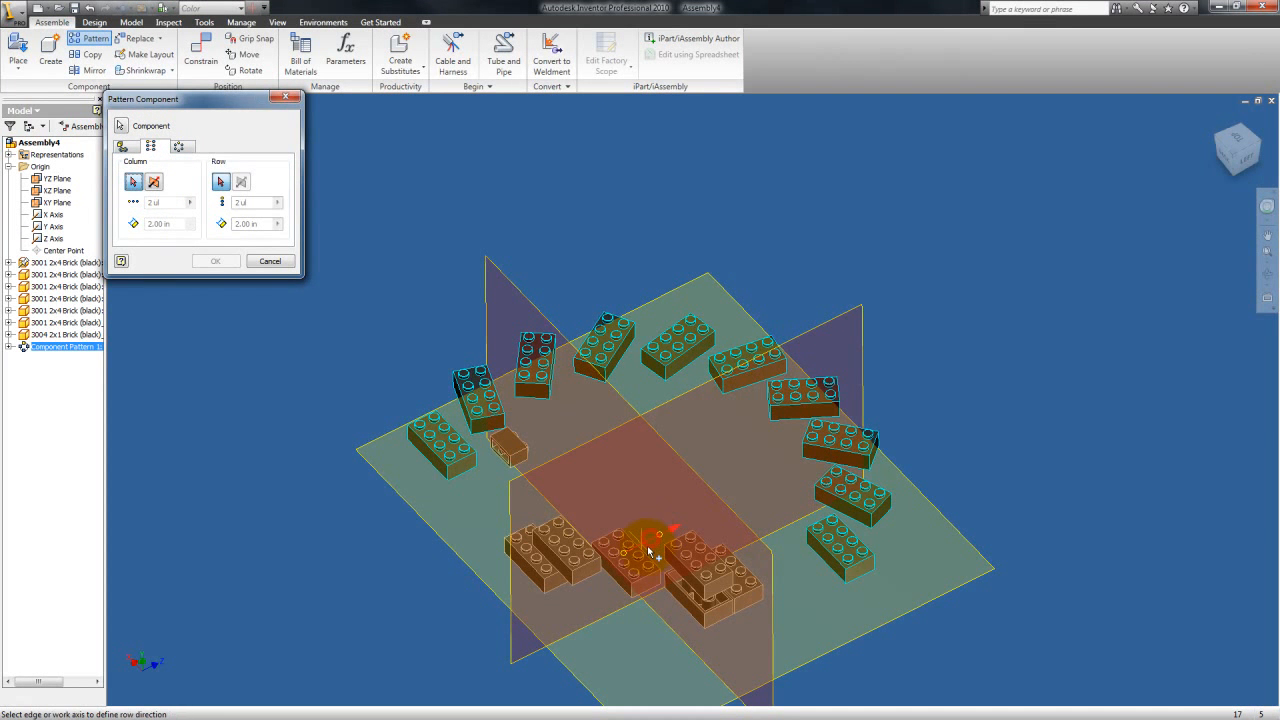
left_click(650, 555)
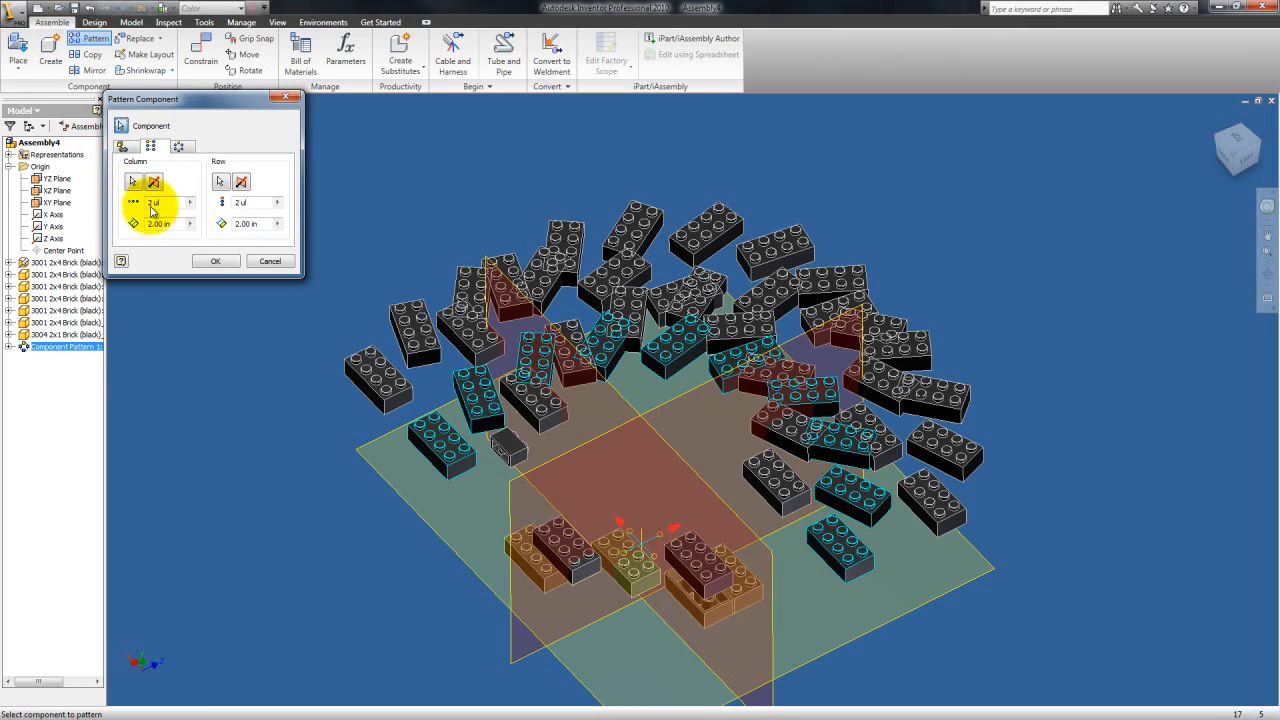
- Set both the column and row spacing to 10 in and create the rectangular pattern
left_click_drag(163, 222, 141, 225)
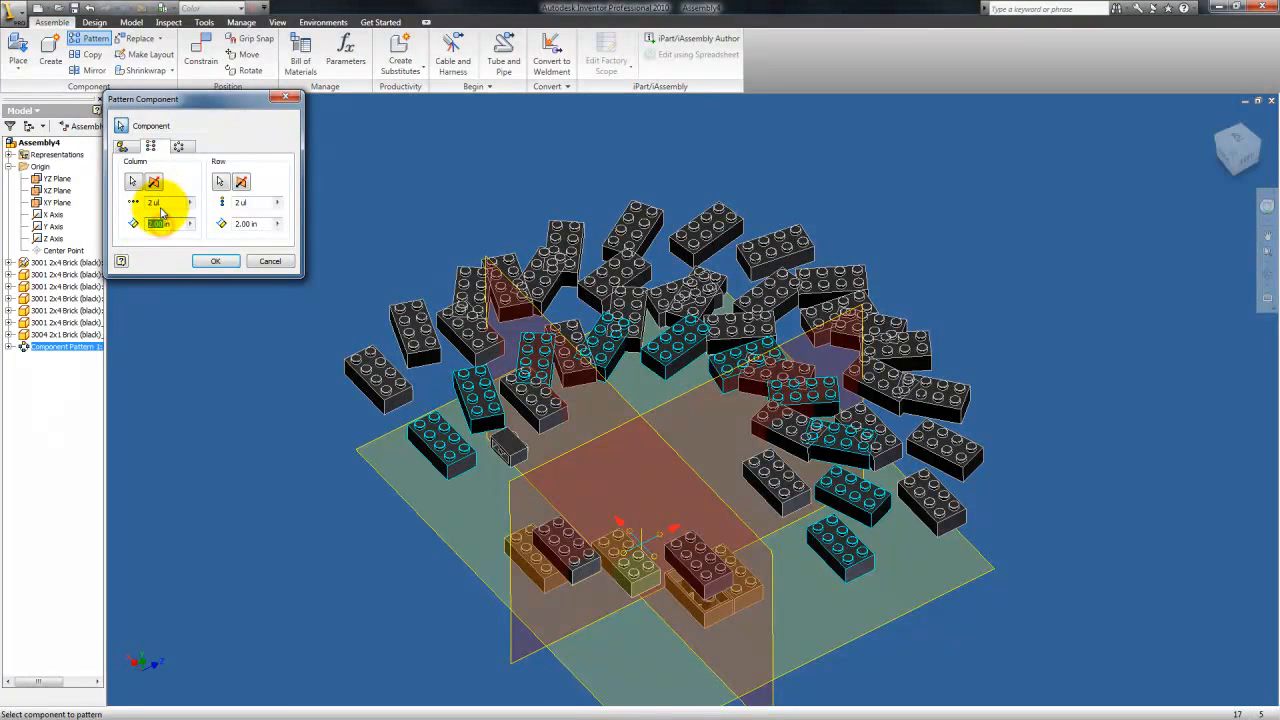
type("10")
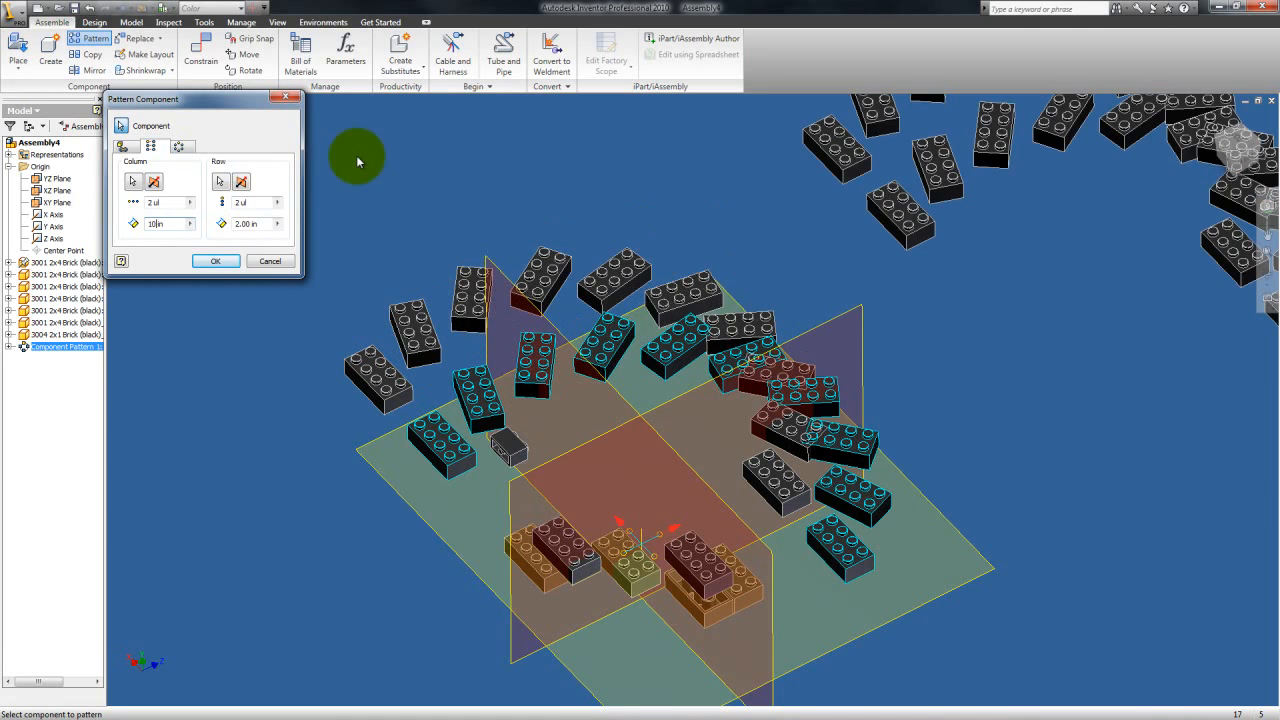
double_click(245, 224)
type("10")
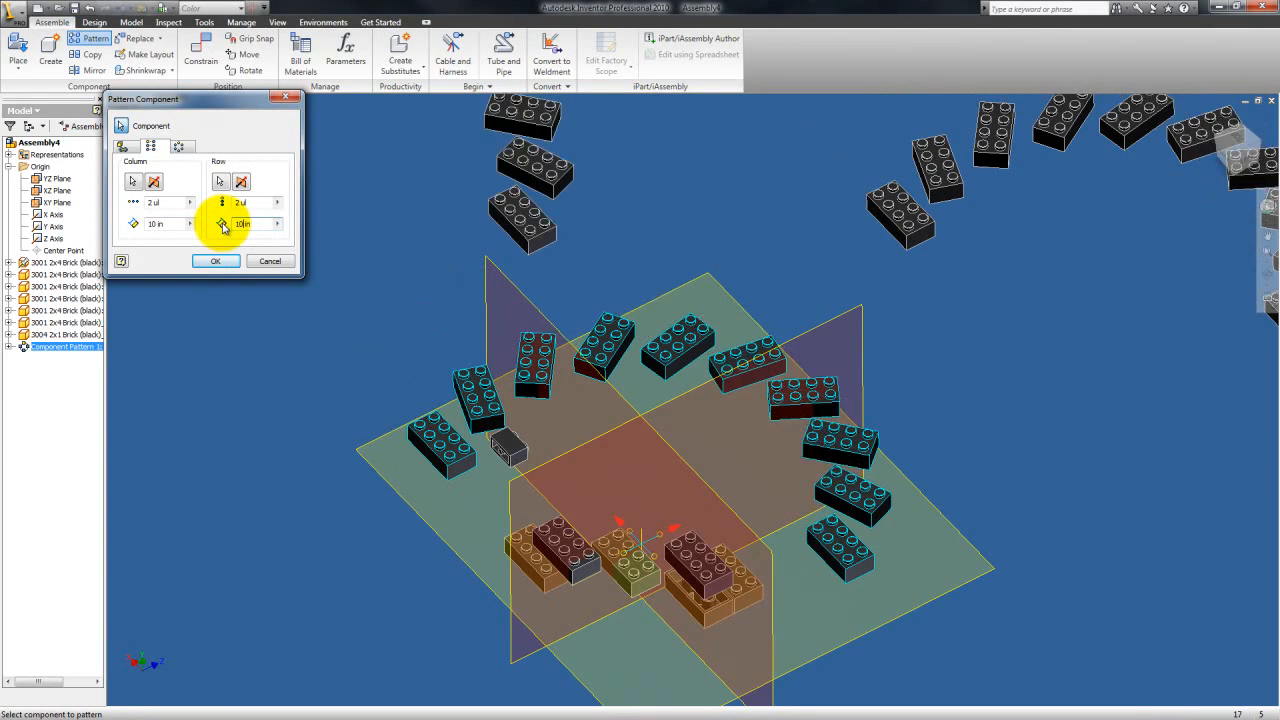
scroll(678, 272, "down", 3)
middle_click_drag(677, 288, 652, 373)
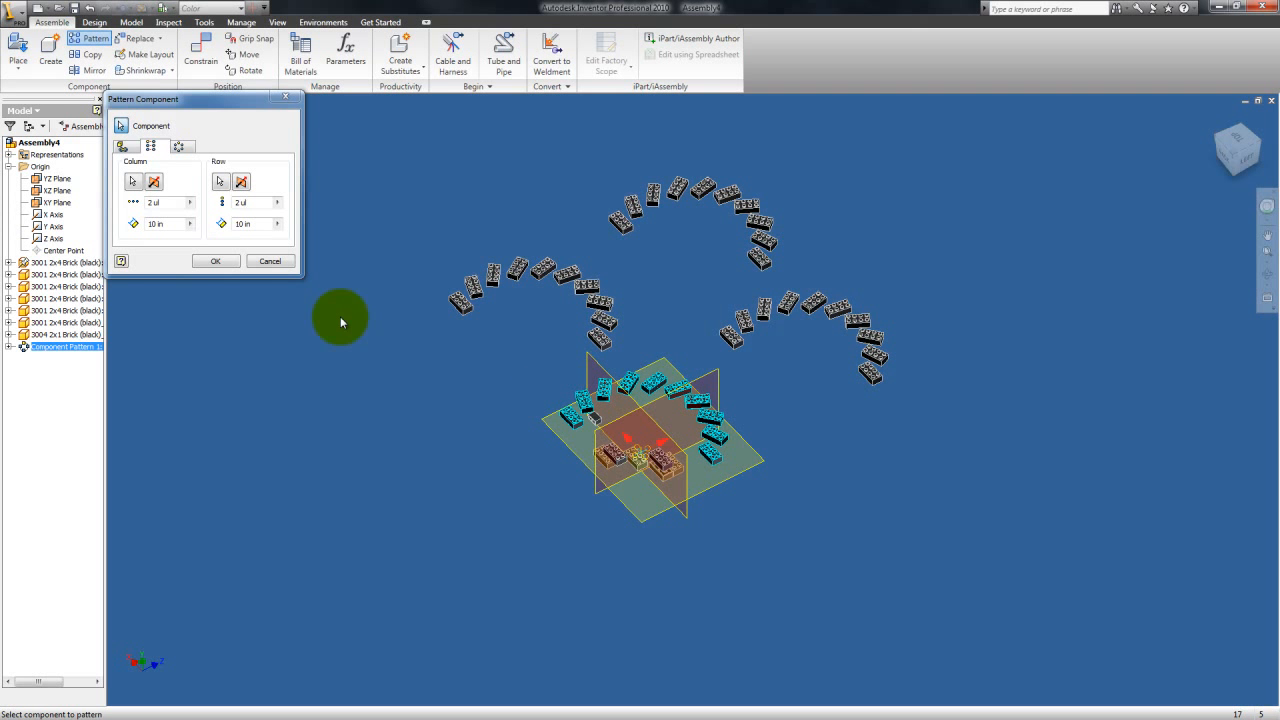
left_click(215, 261)
left_click(1267, 277)
left_click_drag(657, 380, 716, 372)
key("Escape")
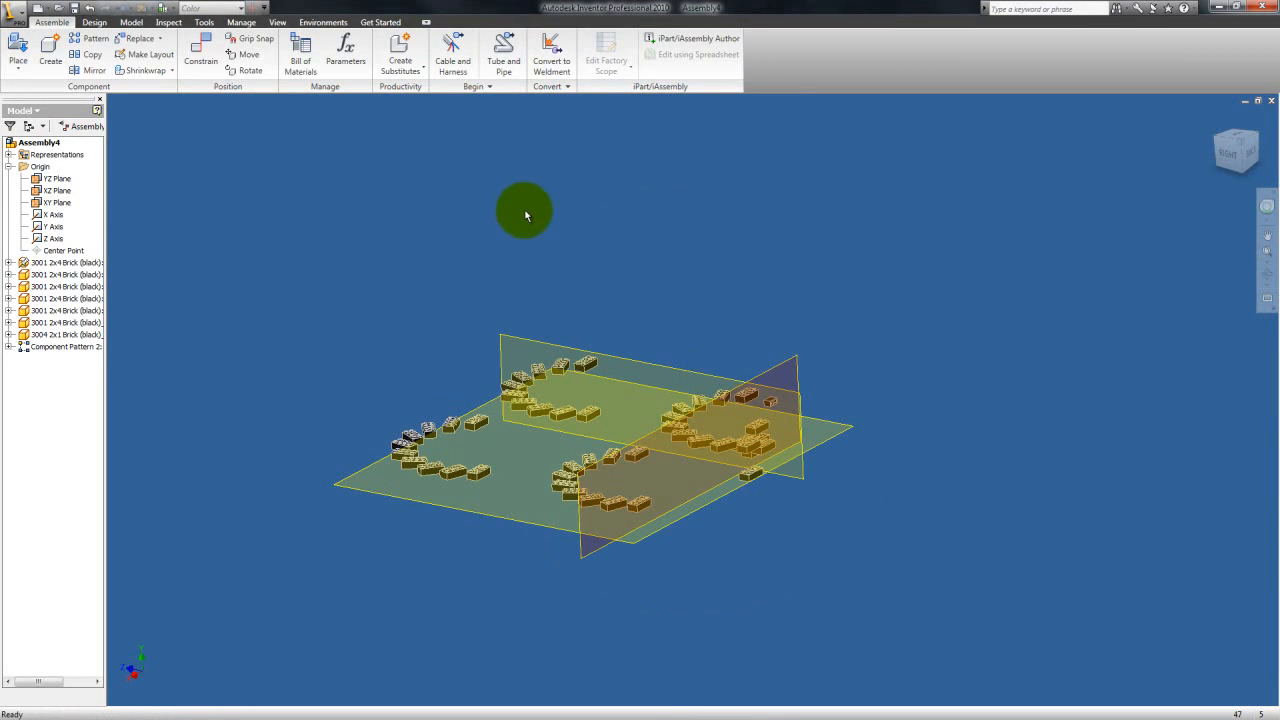